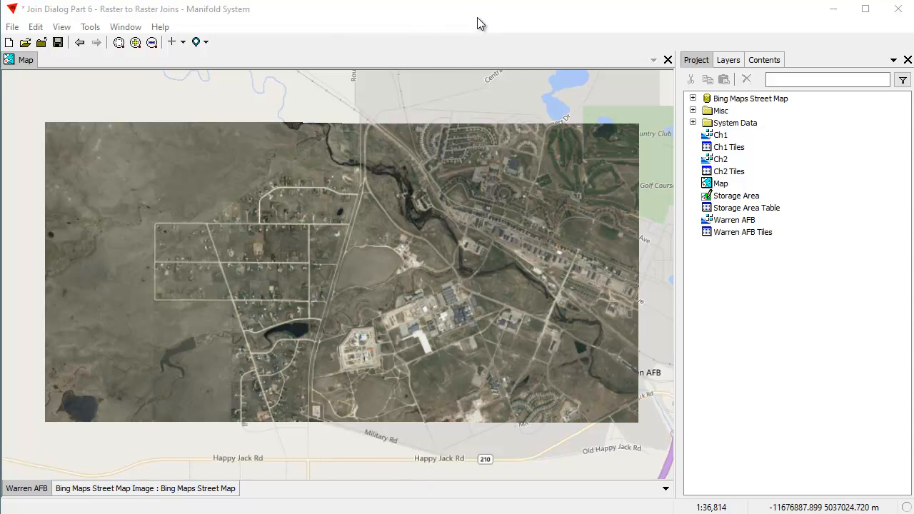
Toggle the Warren AFB layer off and on, and examine the base's central building area on the map
left_click(32, 493, "shift")
left_click(32, 493, "shift")
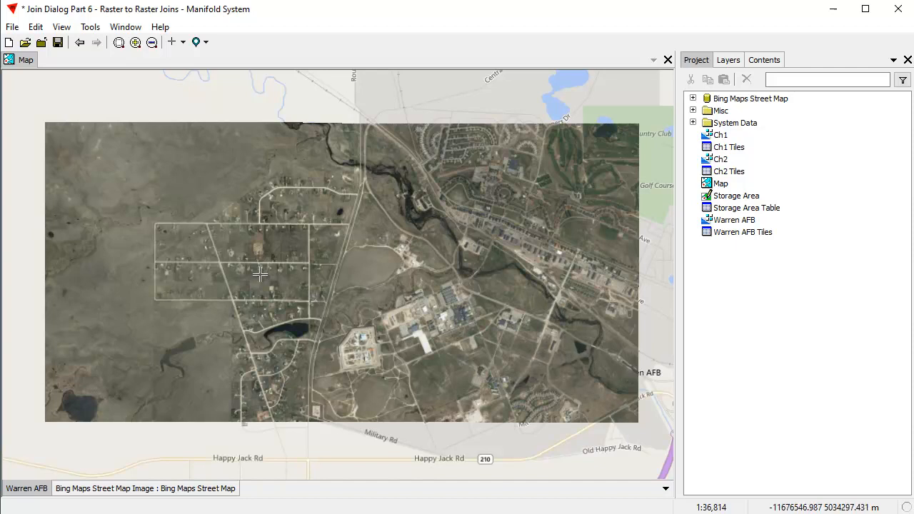
left_click_drag(295, 301, 497, 386)
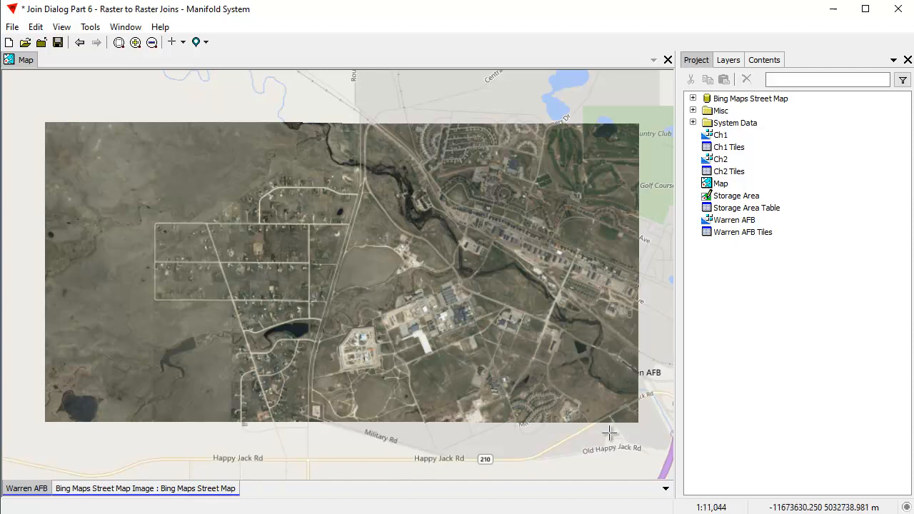
left_click_drag(565, 310, 340, 307)
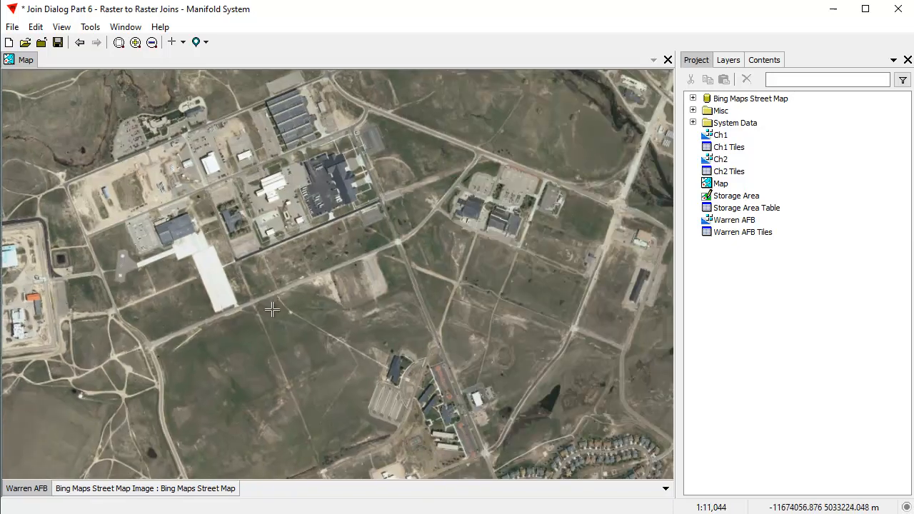
scroll(328, 338, "down", 2)
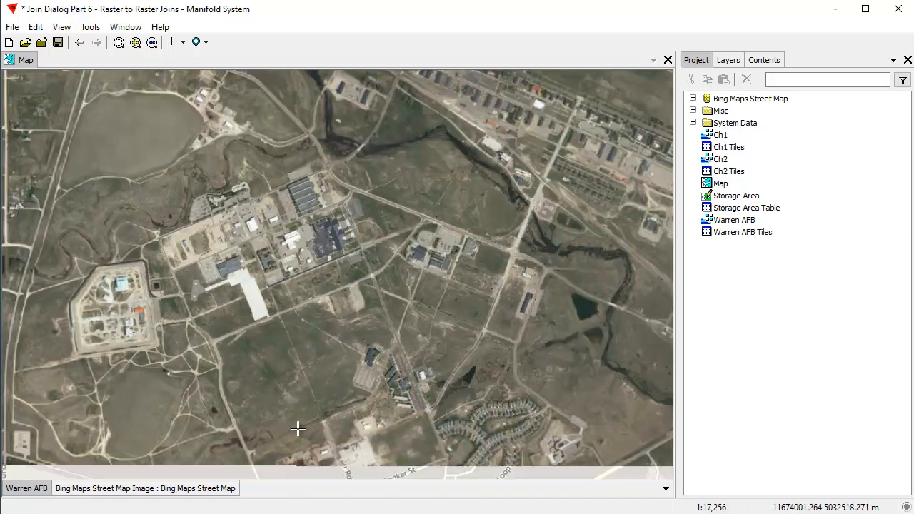
scroll(463, 403, "down", 2)
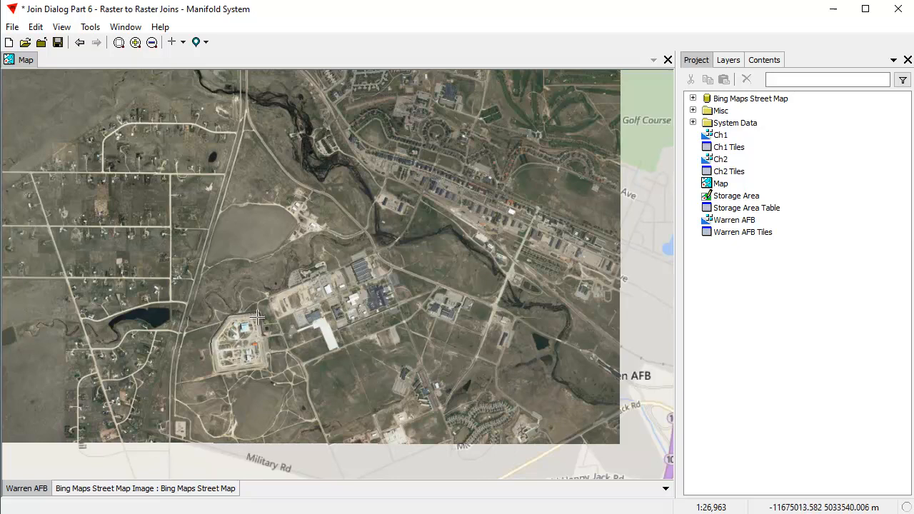
Examine the fenced storage compound and the building complex east of it up close, and return to the wider view
left_click_drag(203, 305, 276, 384)
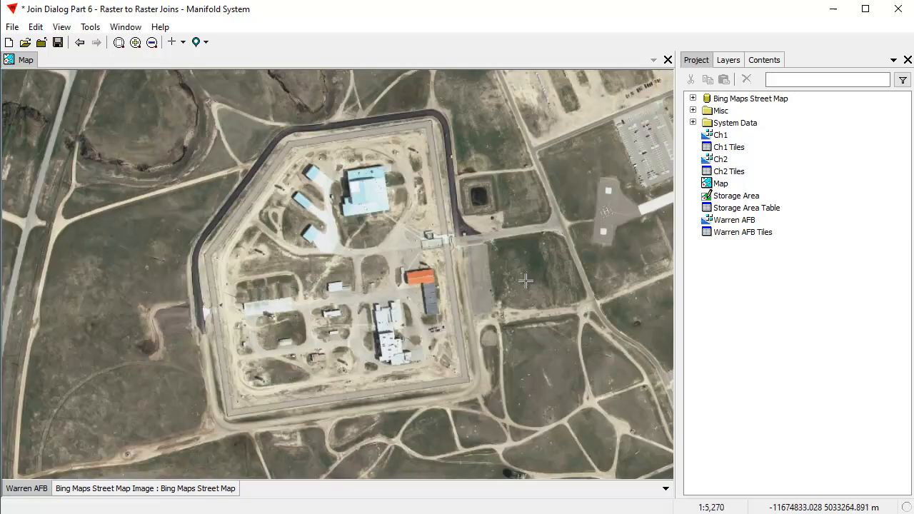
scroll(517, 287, "down", 2)
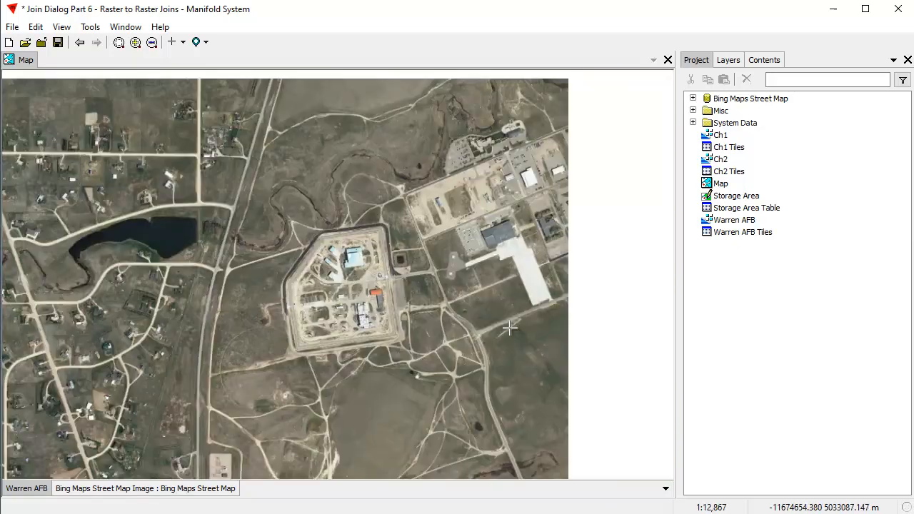
left_click_drag(510, 328, 250, 328)
left_click_drag(446, 148, 628, 308)
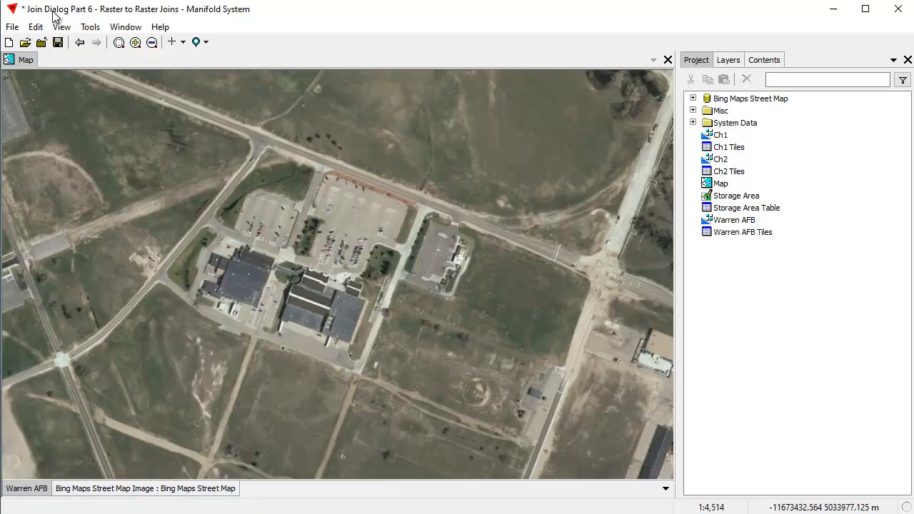
left_click(79, 43)
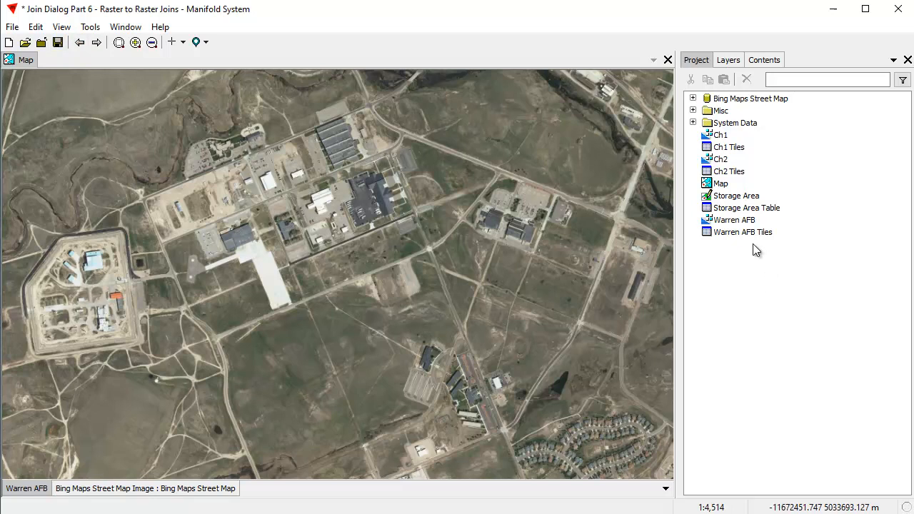
Add the Storage Area drawing to the map and set its layer opacity to 30%
left_click(743, 196)
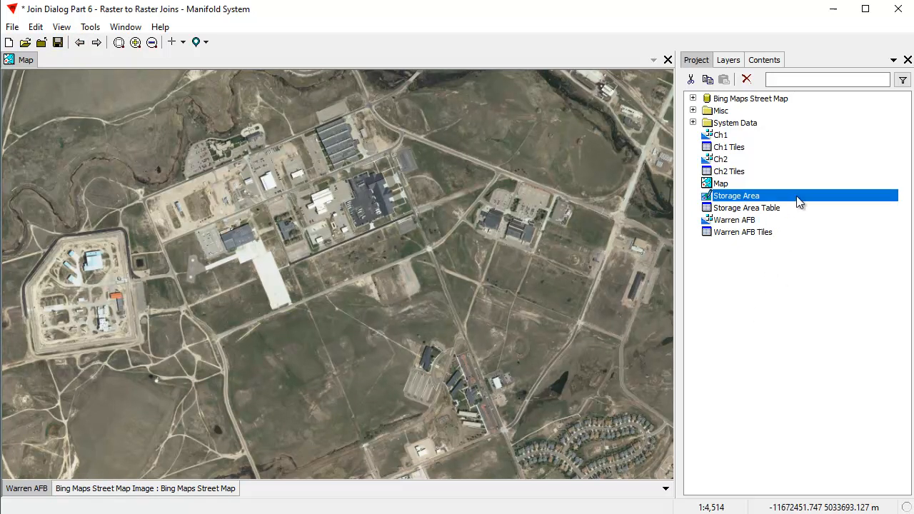
left_click_drag(380, 232, 382, 236)
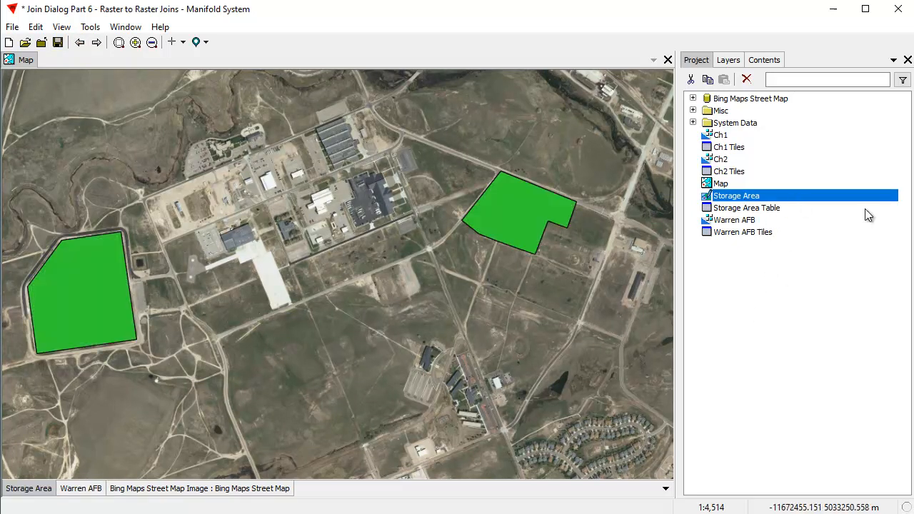
left_click(727, 62)
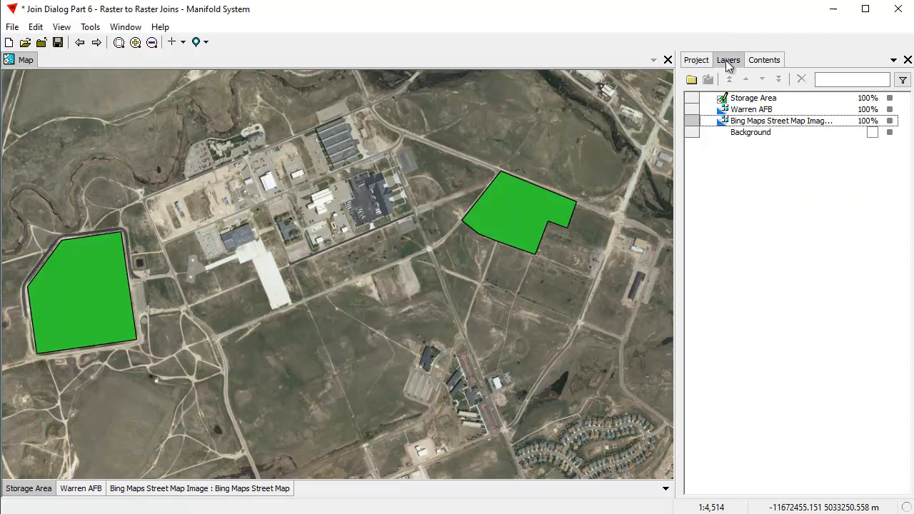
double_click(866, 102)
type("30")
key("Return")
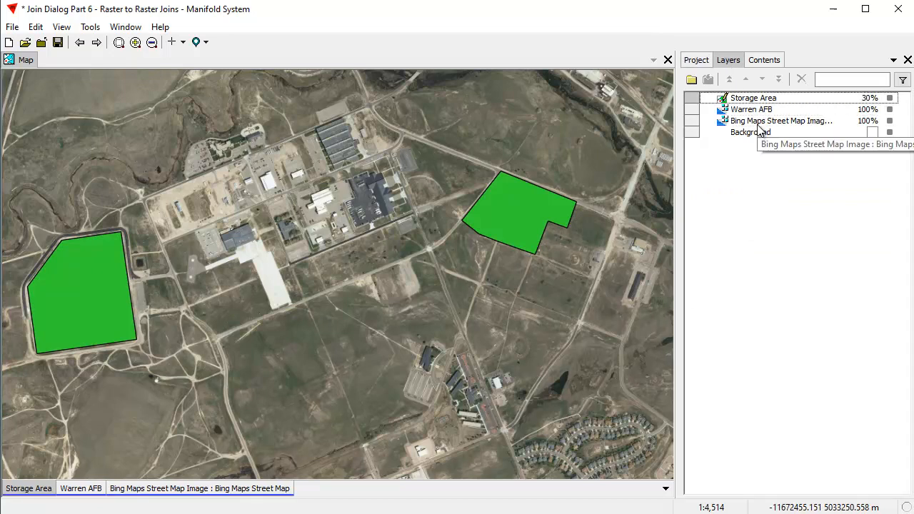
Review the two storage areas over the Warren AFB image and turn off the Storage Area layer
scroll(250, 375, "down", 2)
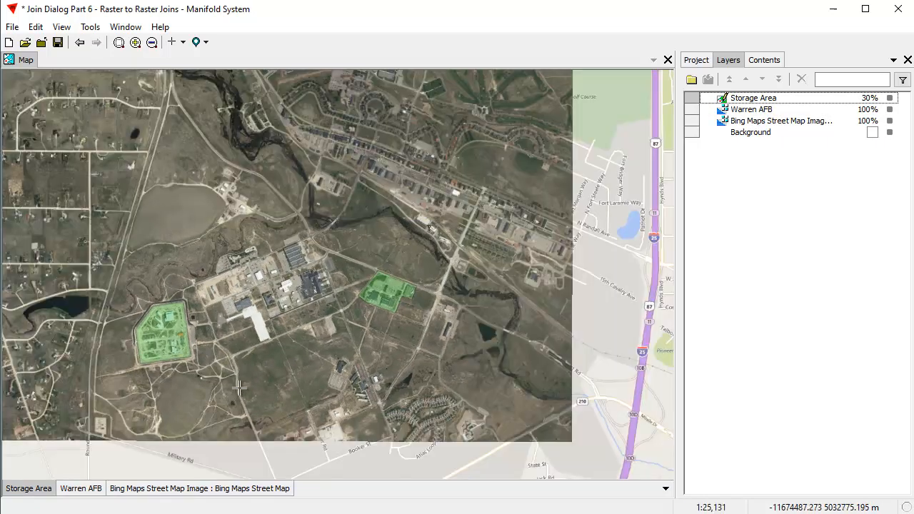
left_click_drag(245, 383, 280, 338)
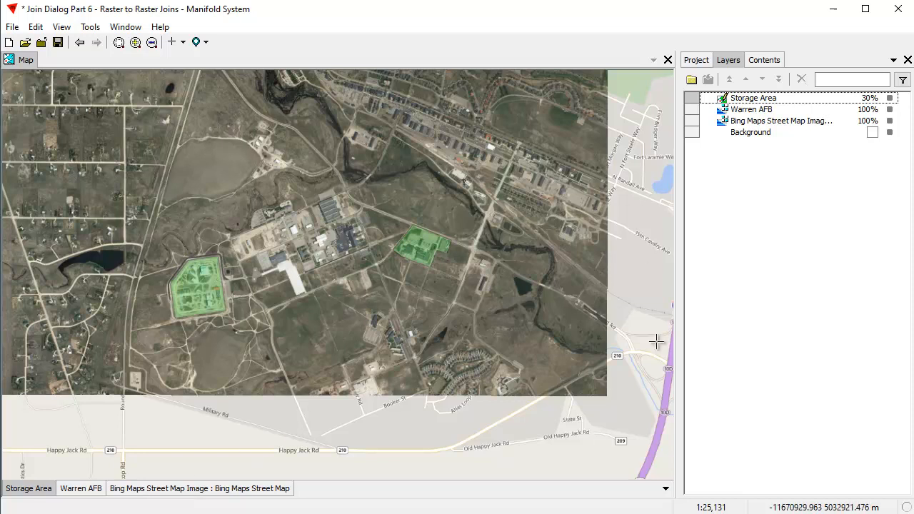
left_click_drag(368, 263, 381, 323)
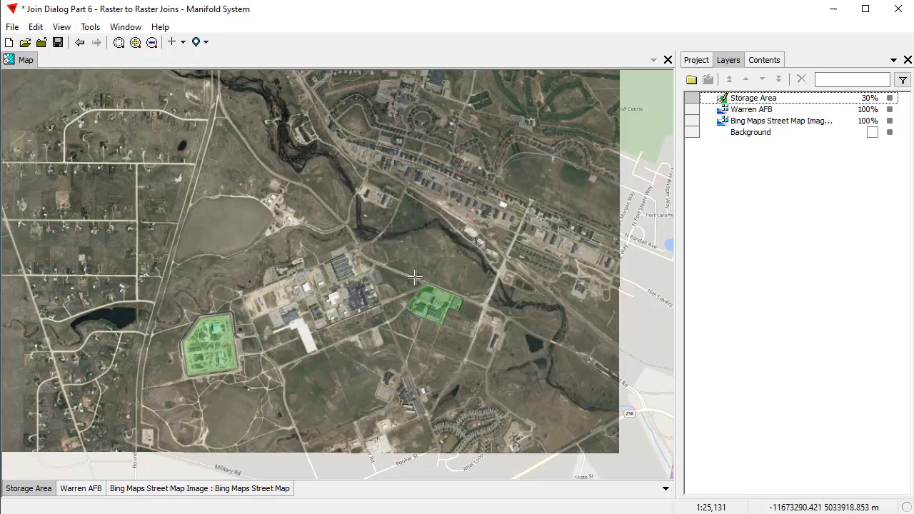
left_click(46, 490, "shift")
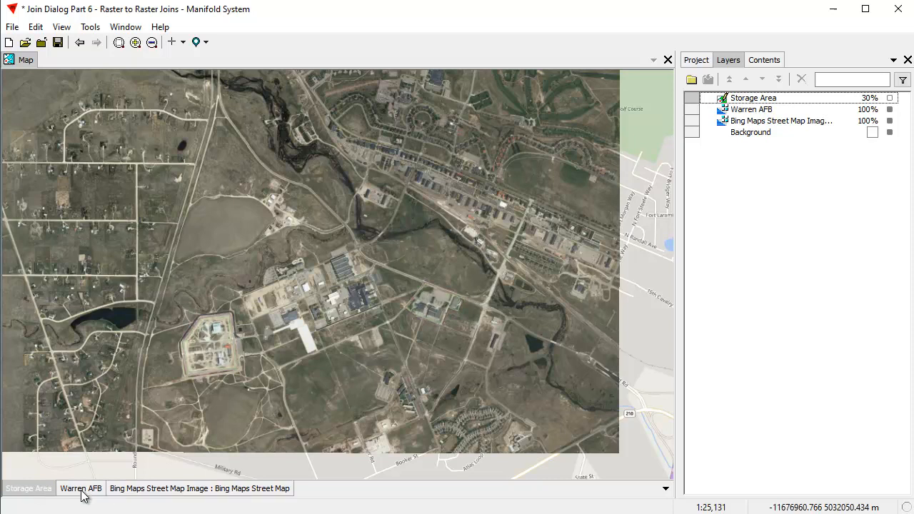
View the Ch1 and Ch2 single-channel images in their own windows and close each one
left_click(697, 60)
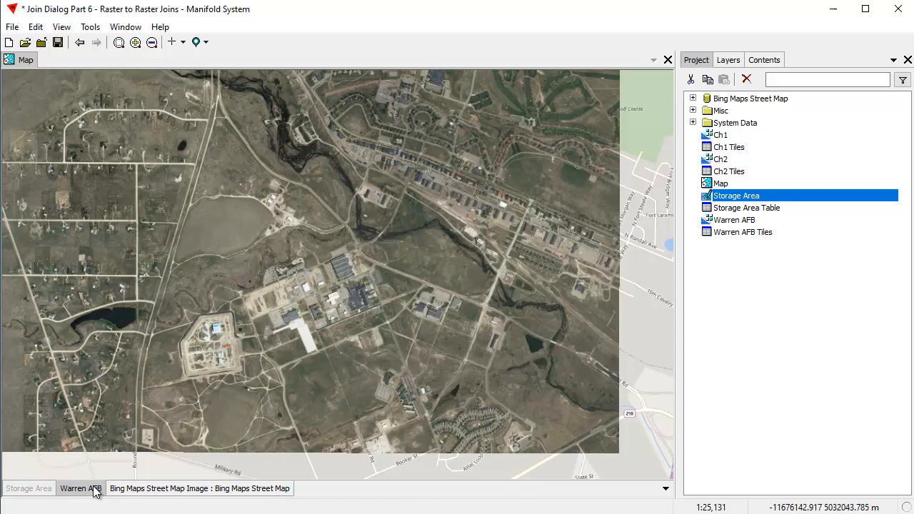
double_click(720, 135)
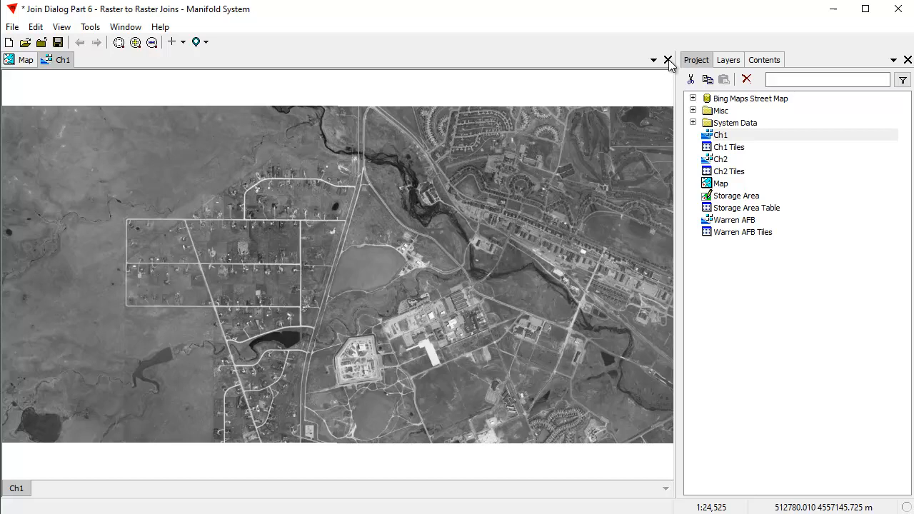
left_click(669, 60)
double_click(721, 159)
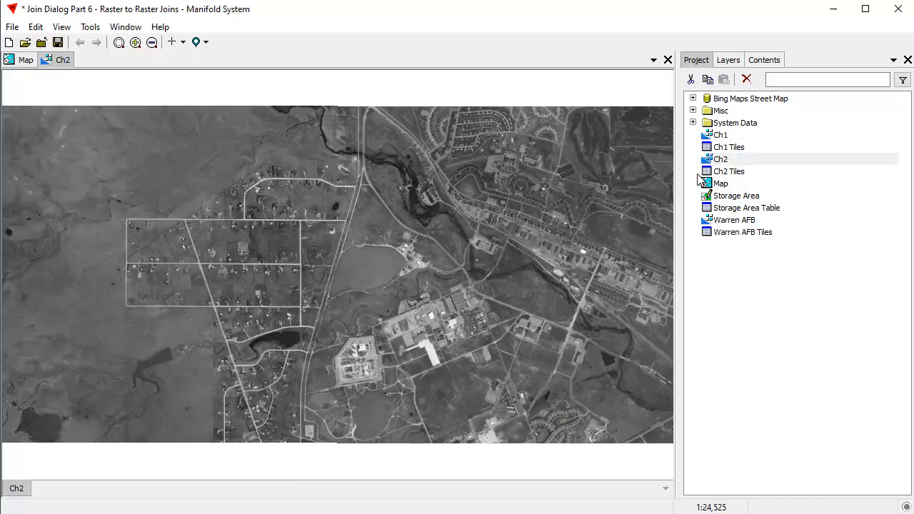
left_click(669, 60)
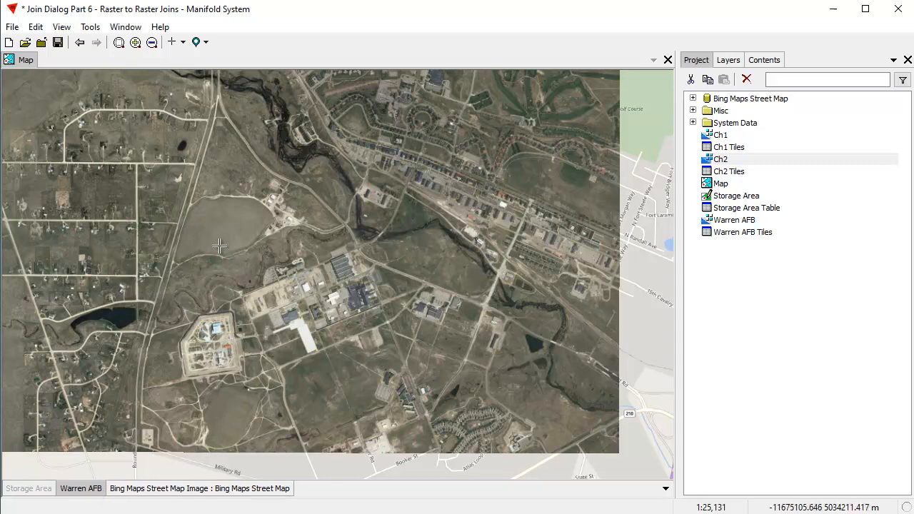
Choose the Channel transform template for the Tile field of the Warren AFB image
left_click(771, 60)
left_click(718, 80)
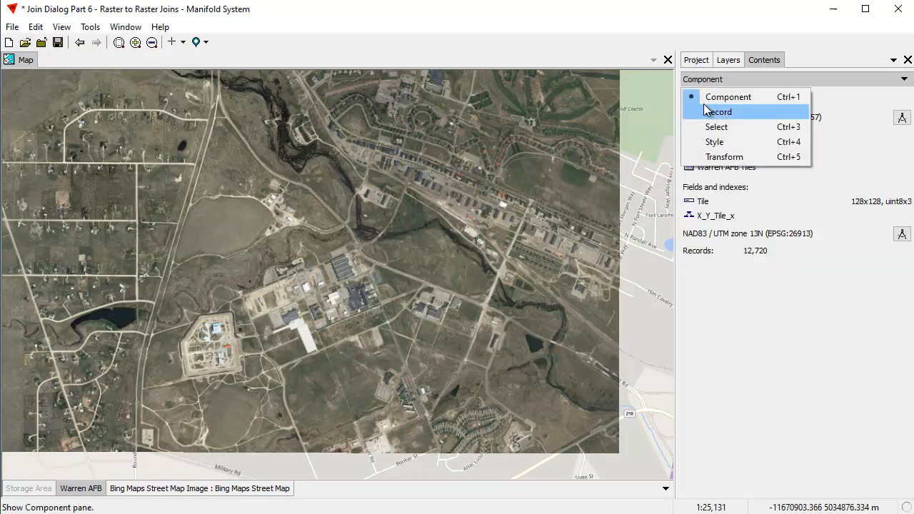
left_click(723, 157)
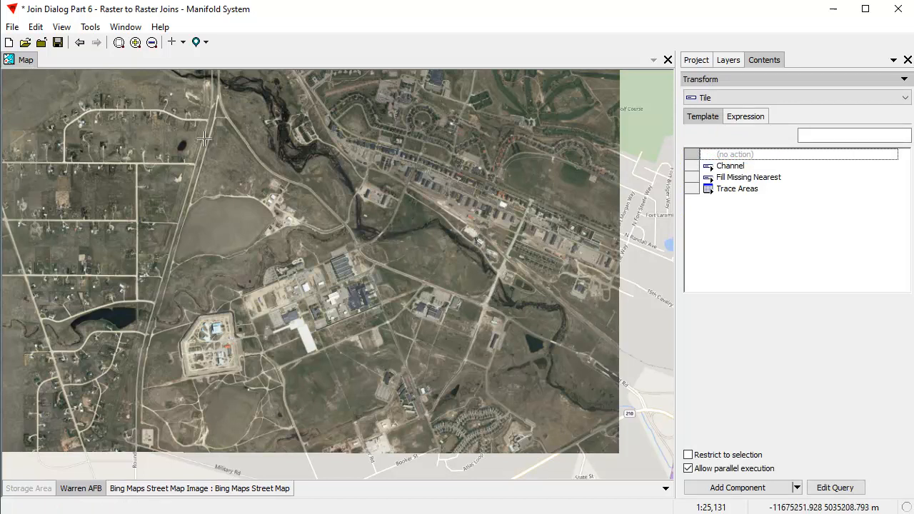
left_click(740, 168)
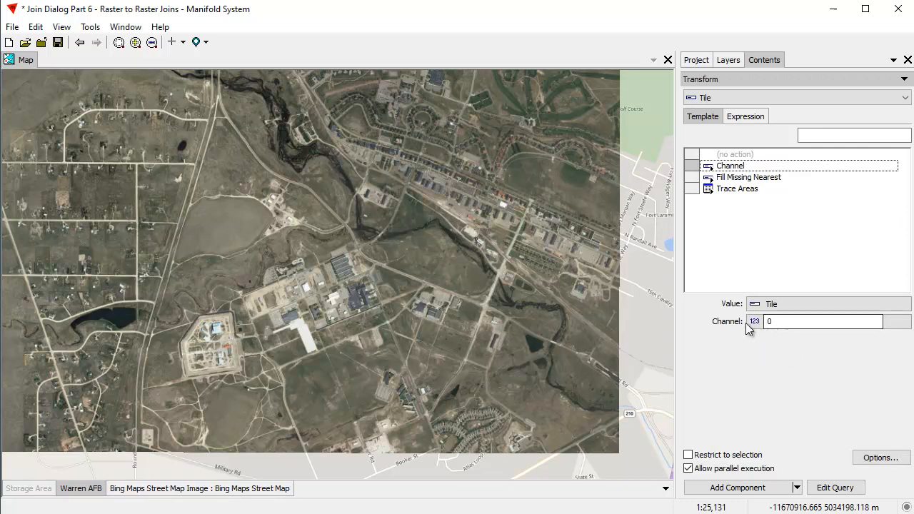
Name the transform's output table Ch0 Tiles and its image Ch0, and create the new component from channel 0
left_click(880, 458)
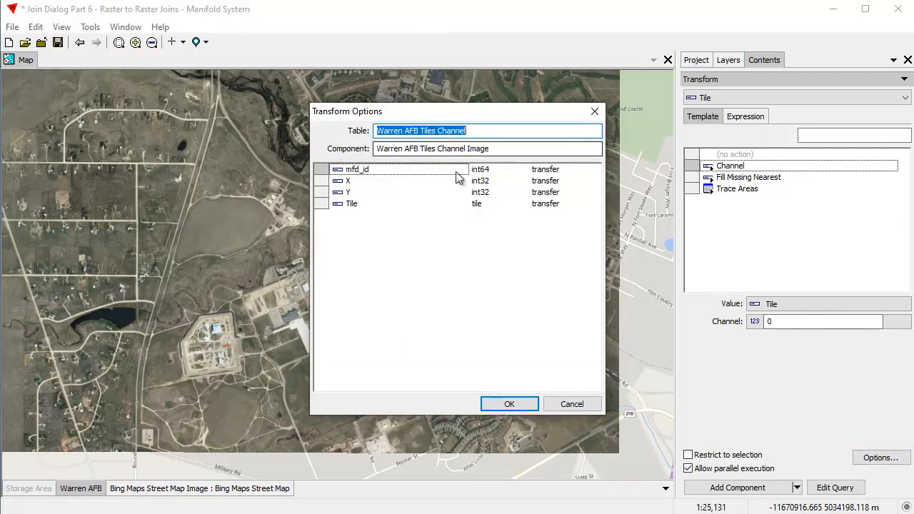
type("Ch1 Tiles")
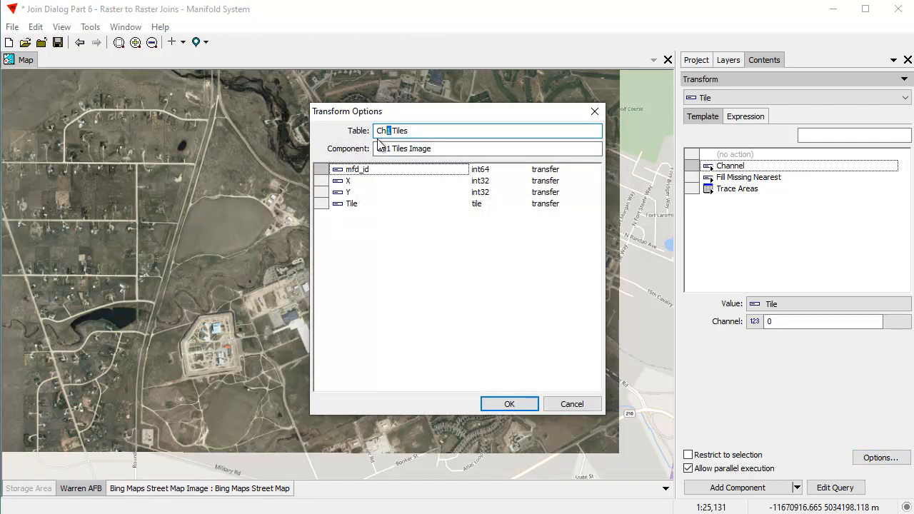
left_click_drag(444, 150, 403, 148)
key("BackSpace")
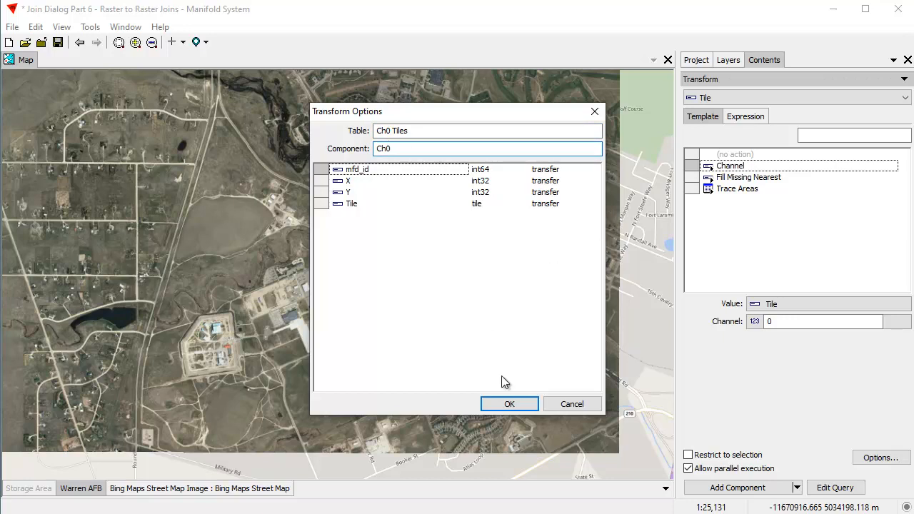
left_click(515, 404)
left_click(747, 489)
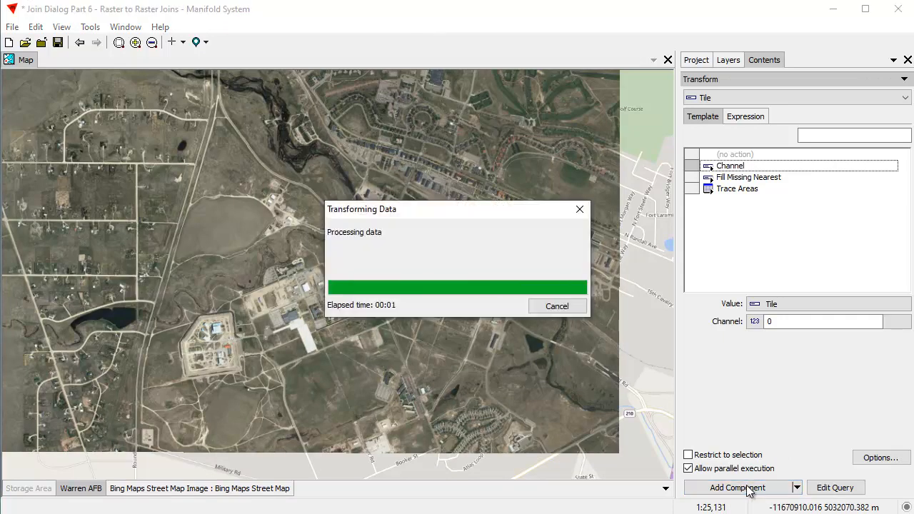
Open the new Ch0 image, examine it at different scales and close its window
left_click(697, 62)
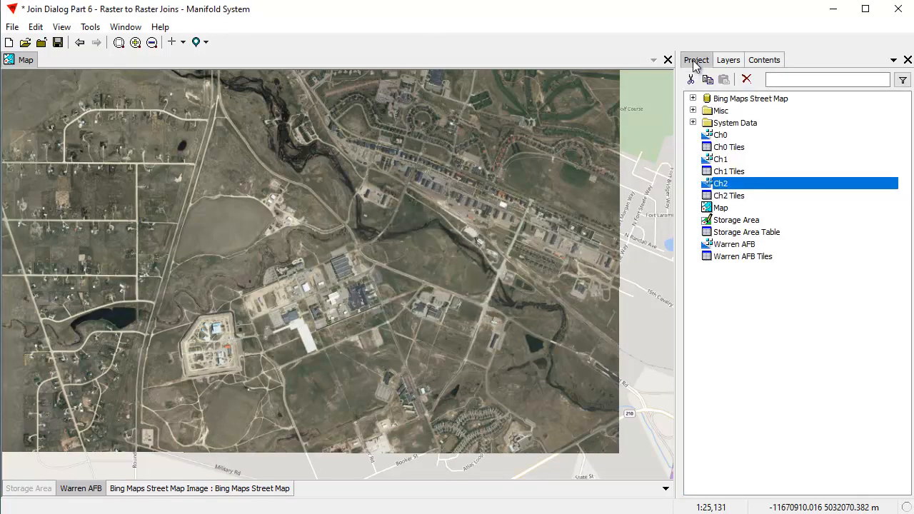
double_click(722, 135)
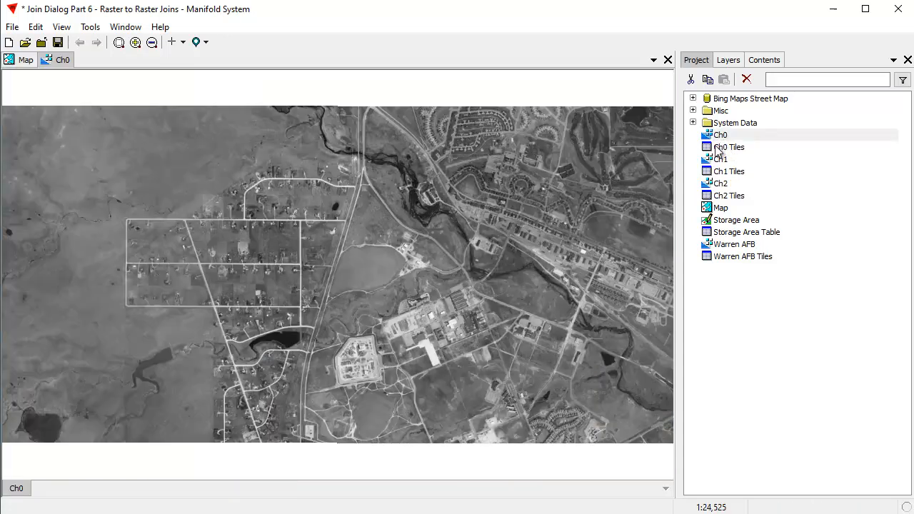
scroll(383, 272, "down", 1)
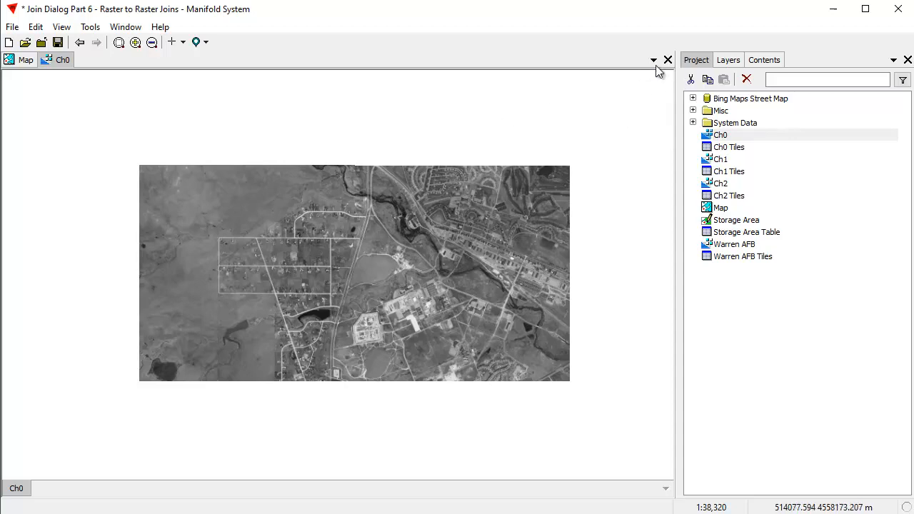
scroll(487, 140, "up", 1)
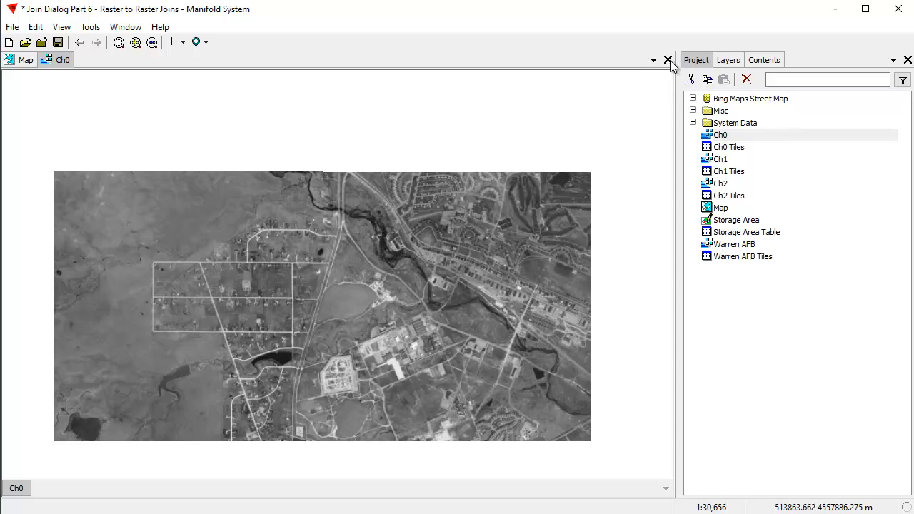
left_click(668, 60)
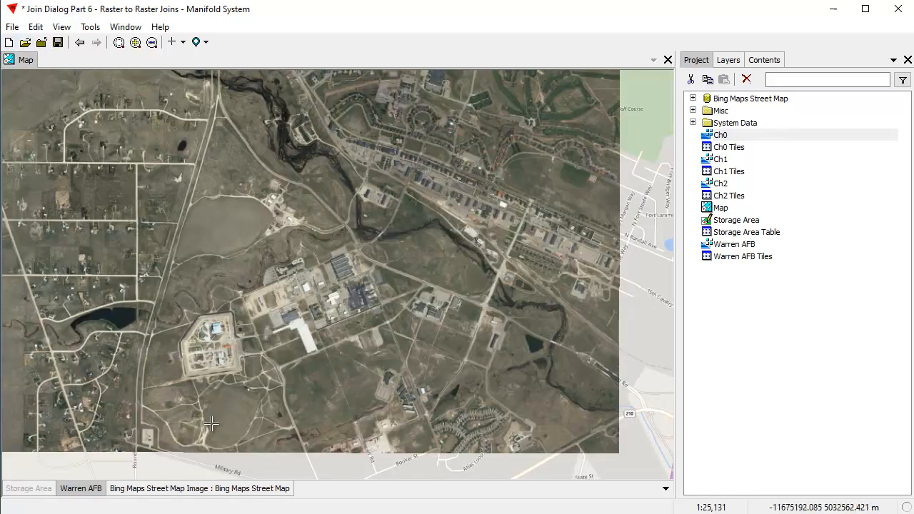
Turn off the Warren AFB layer and add the Ch0 image to the map as a layer
left_click(83, 490)
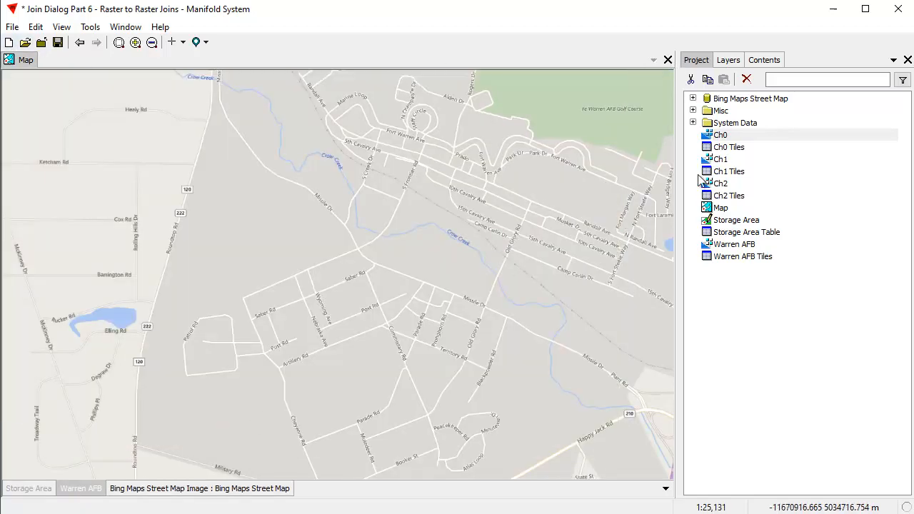
left_click_drag(738, 141, 307, 229)
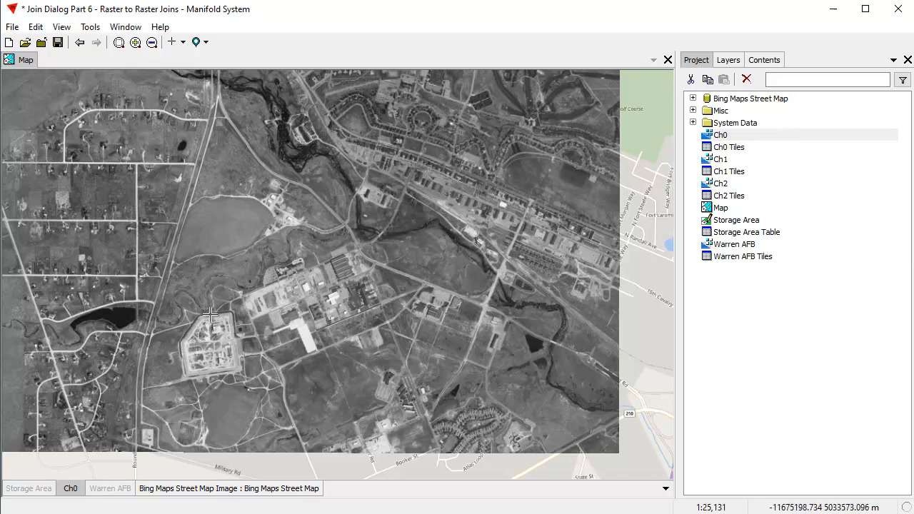
scroll(207, 308, "down", 1)
left_click_drag(207, 297, 269, 301)
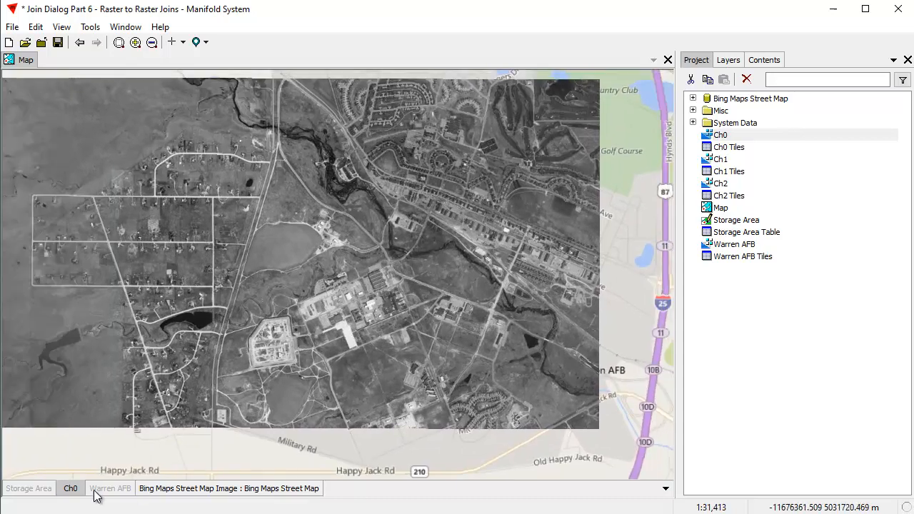
Turn on the Storage Area layer, make Ch0 the active layer and check the Mask field in the Storage Area Table
left_click(49, 489)
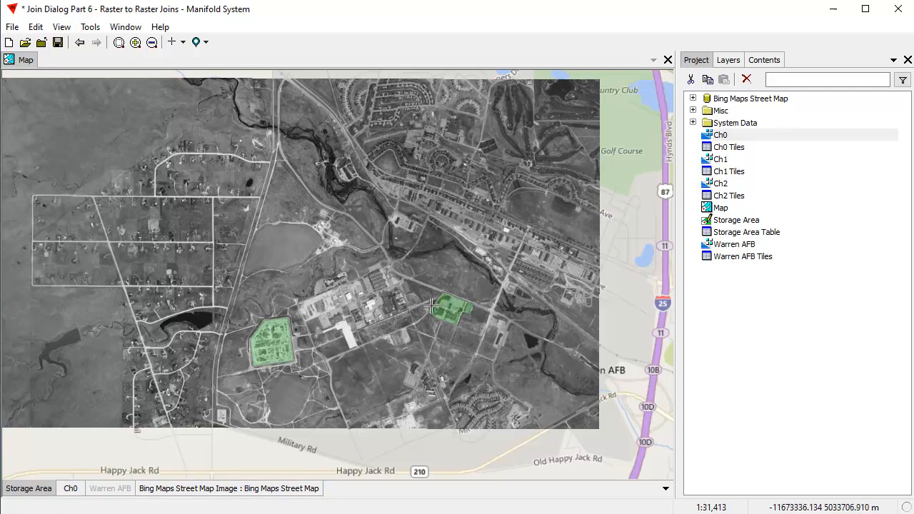
left_click(75, 489)
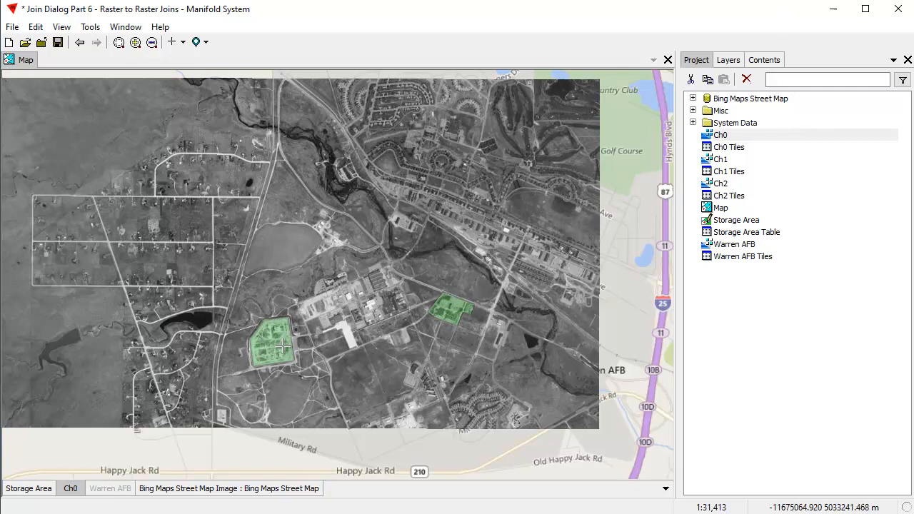
double_click(764, 233)
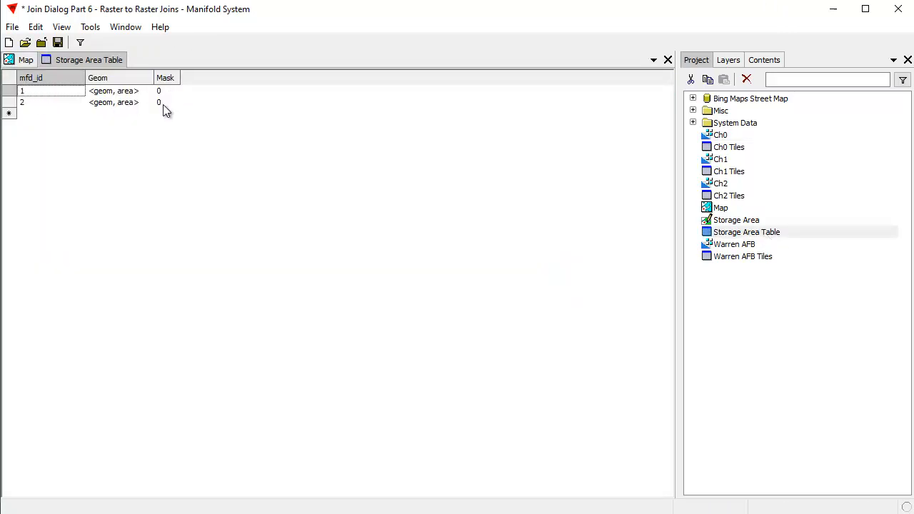
left_click(668, 60)
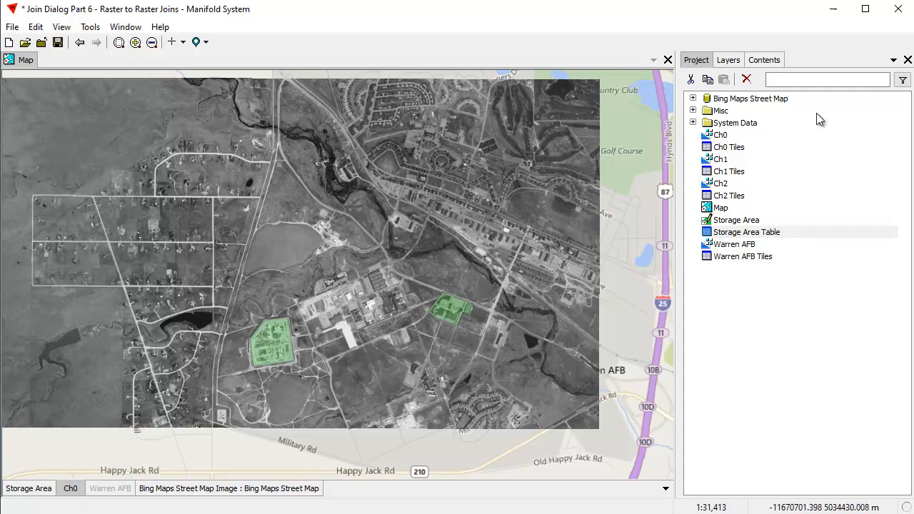
Fill the Tile field of the Ch0 image with the value 255 using the Fill transform template
left_click(764, 60)
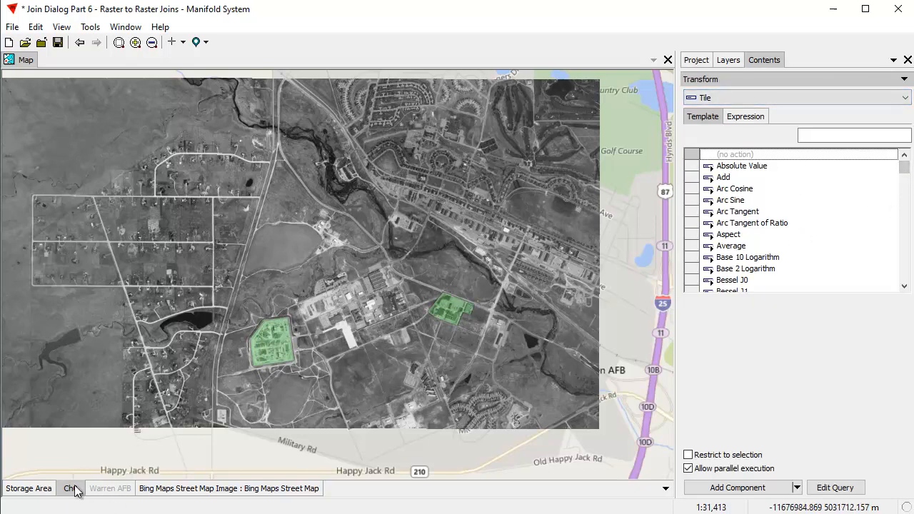
left_click_drag(905, 170, 904, 213)
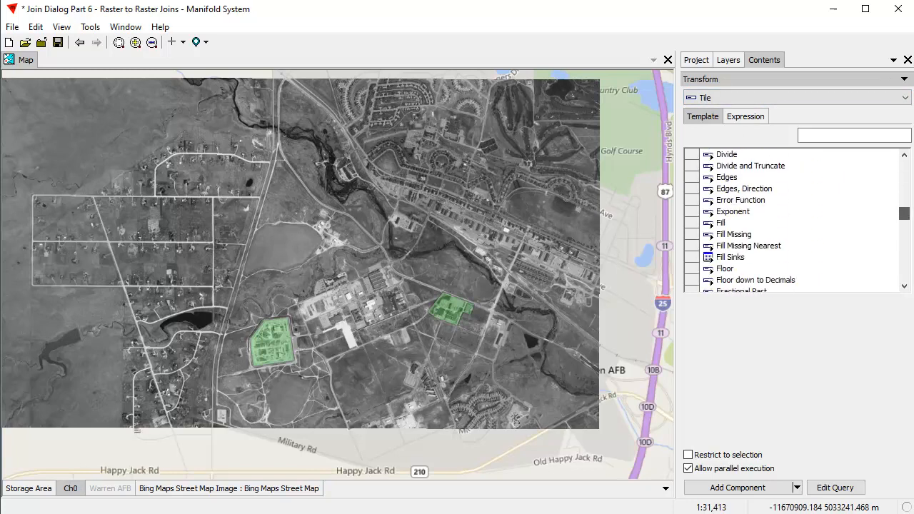
left_click(723, 225)
double_click(791, 322)
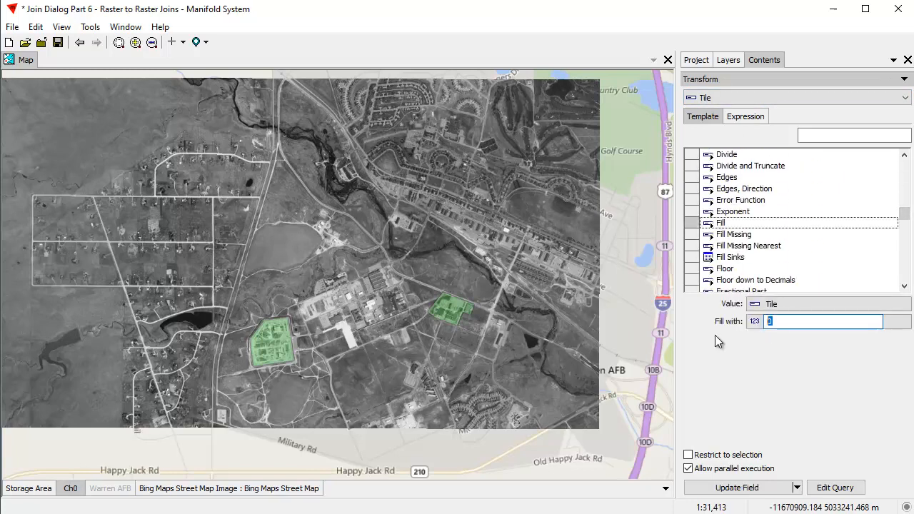
type("255")
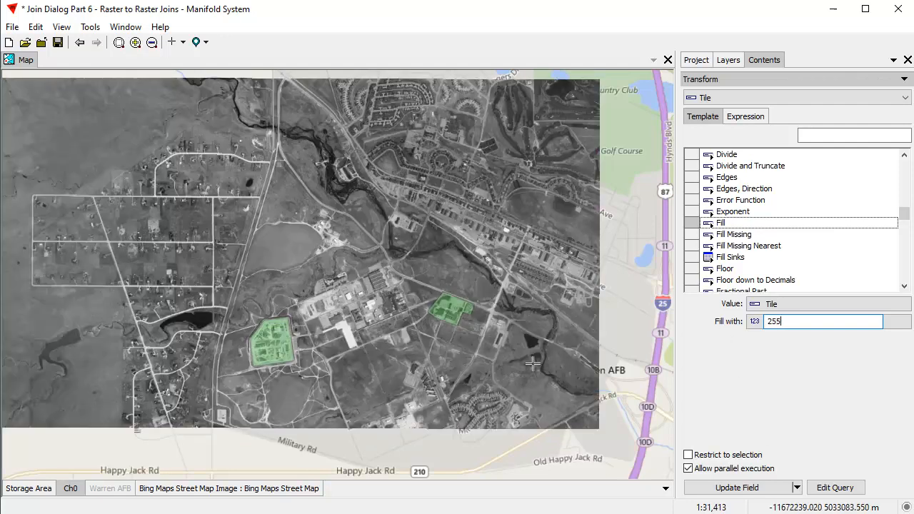
left_click(760, 491)
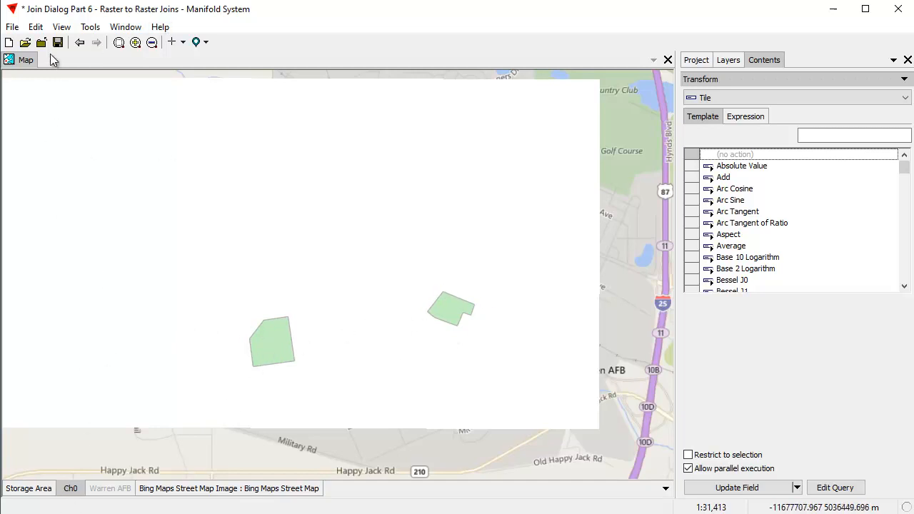
Start a join on the Ch0 image with the Storage Area drawing as the joined component
left_click(36, 26)
left_click(69, 189)
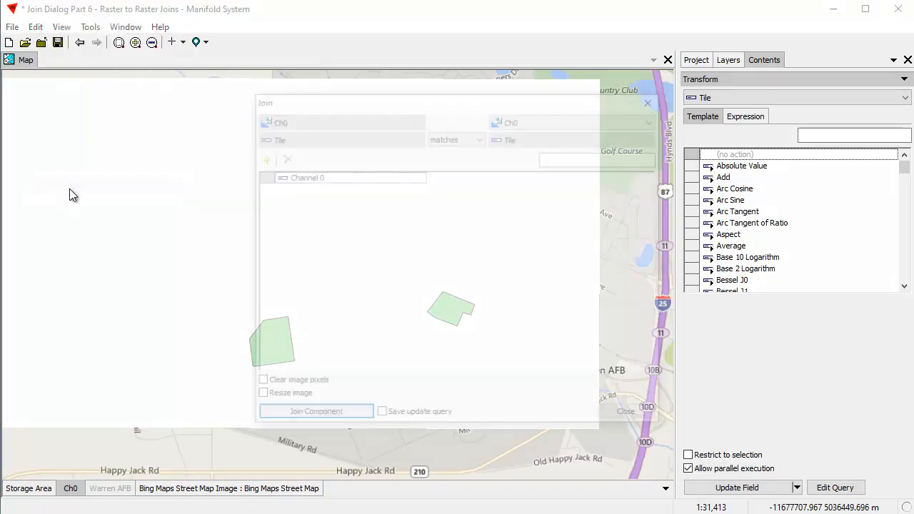
left_click_drag(453, 100, 343, 103)
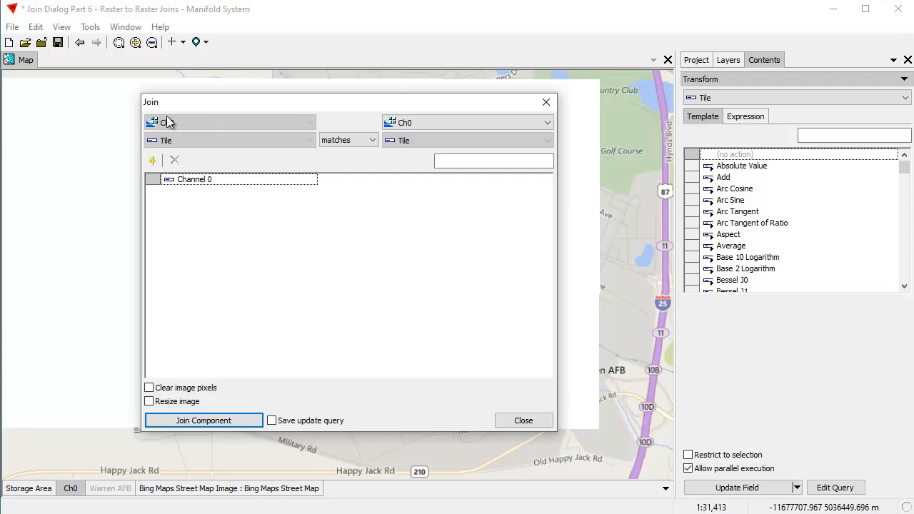
left_click(551, 127)
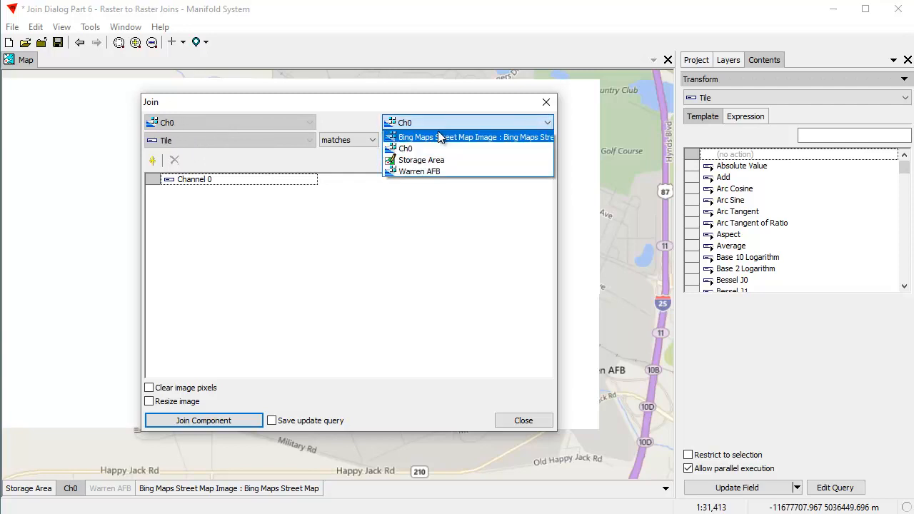
left_click(431, 156)
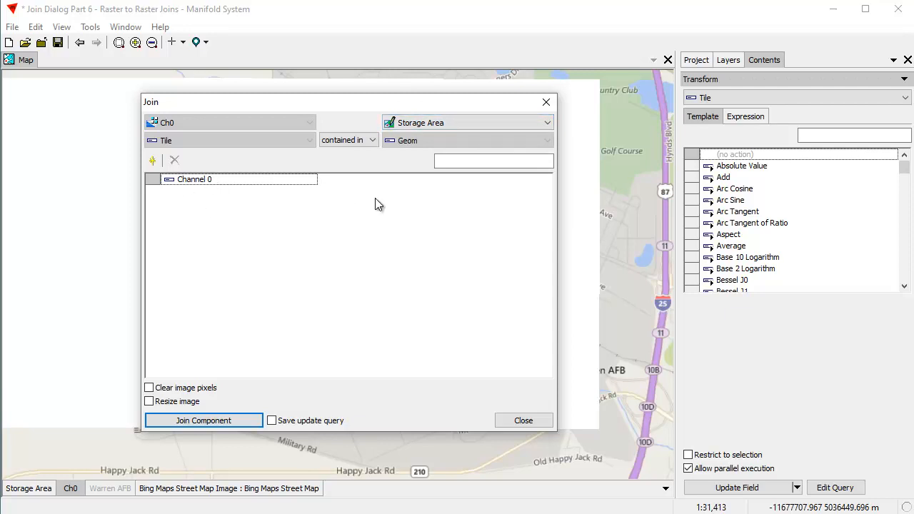
Transfer the Mask field into Channel 0 of Ch0 with the min method and run the join
left_click(438, 183)
left_click(437, 185)
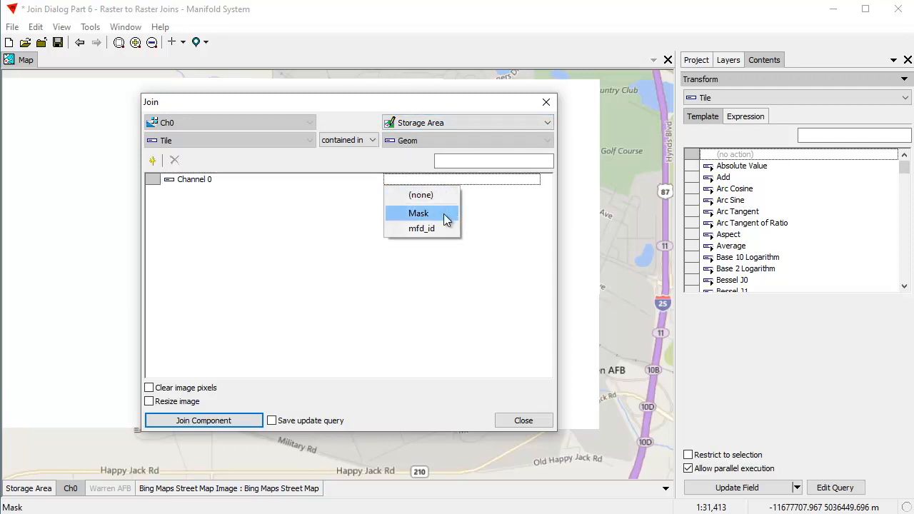
left_click(438, 216)
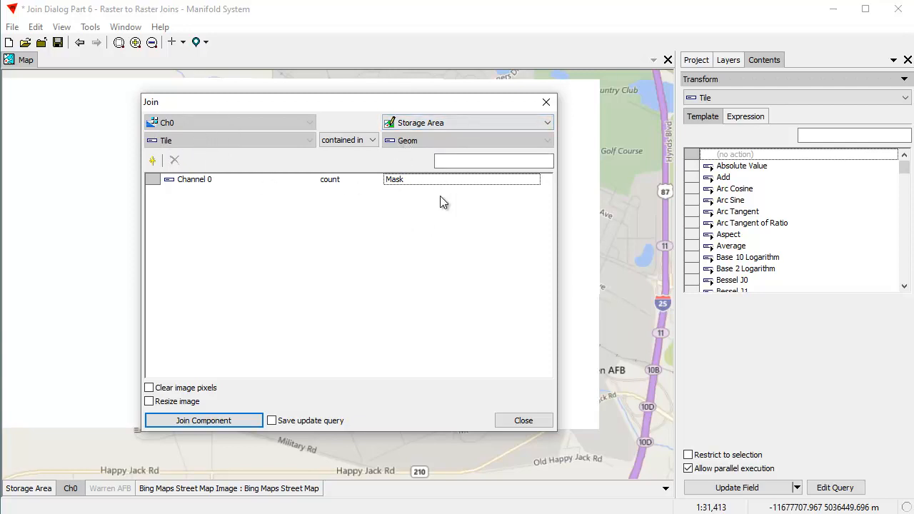
left_click(339, 186)
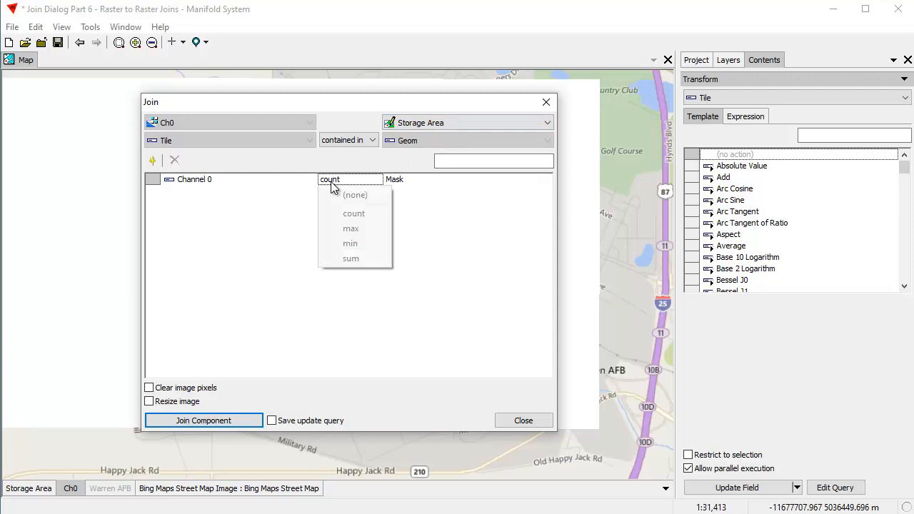
left_click(356, 249)
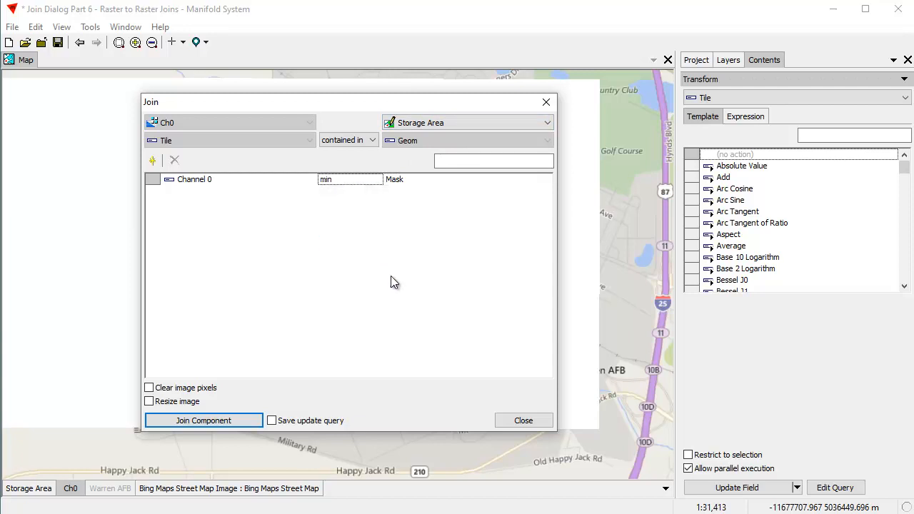
left_click(348, 180)
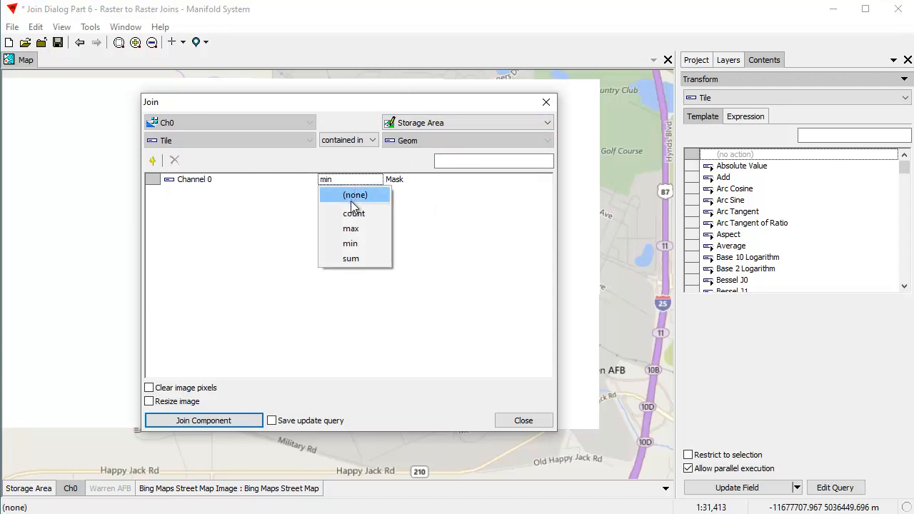
left_click(358, 244)
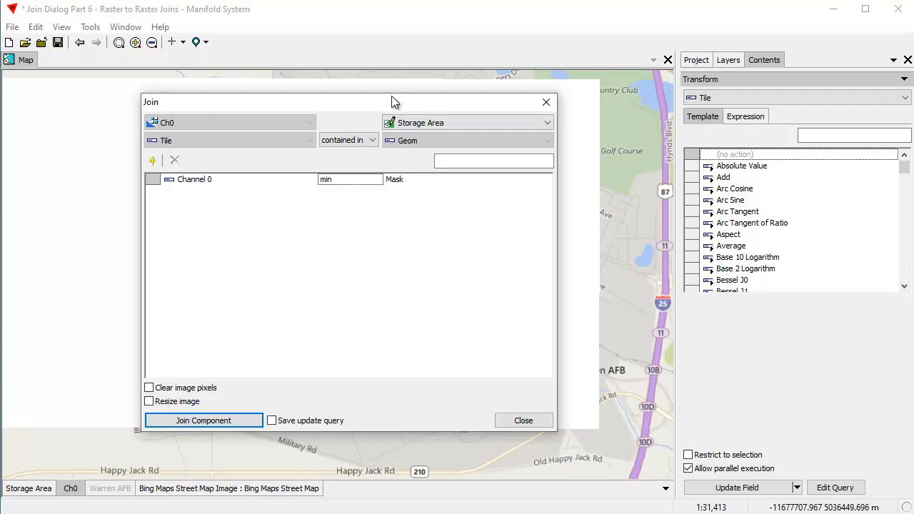
left_click_drag(389, 105, 396, 73)
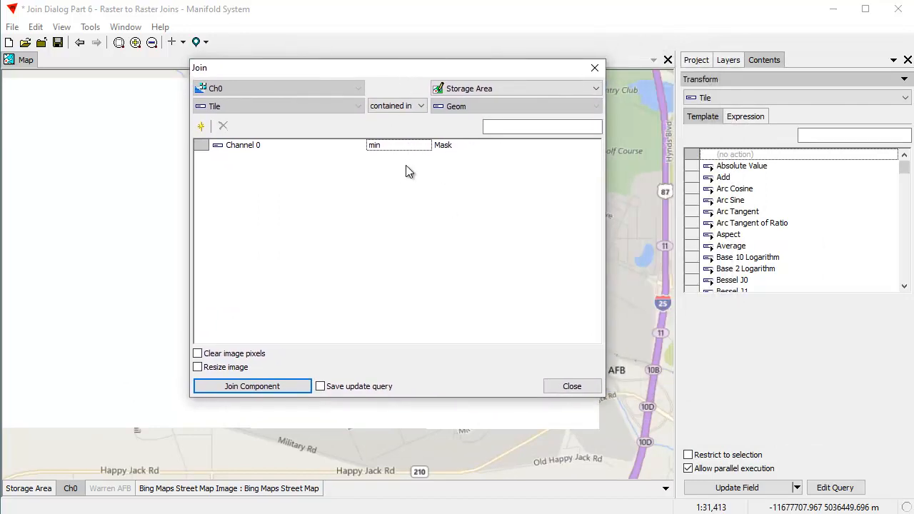
left_click(290, 389)
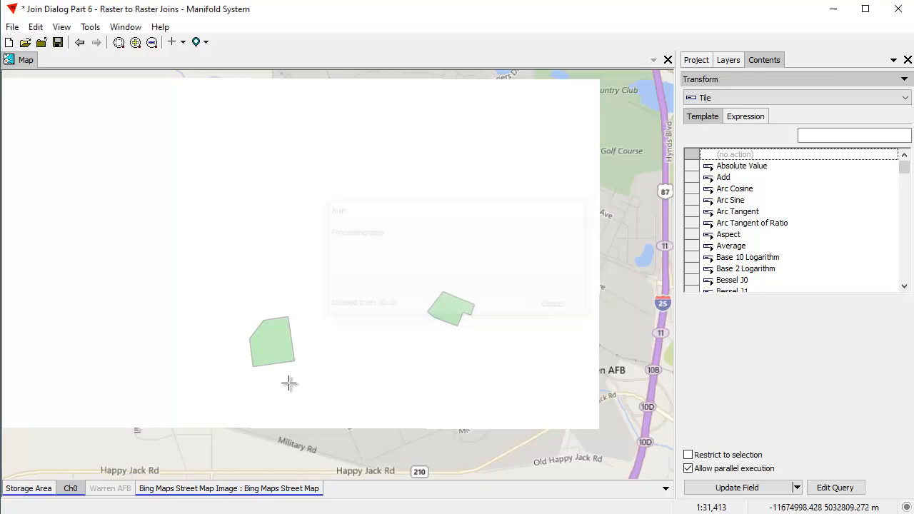
Turn off the Storage Area layer, make Ch0 active and examine its masked areas up close
left_click(39, 489)
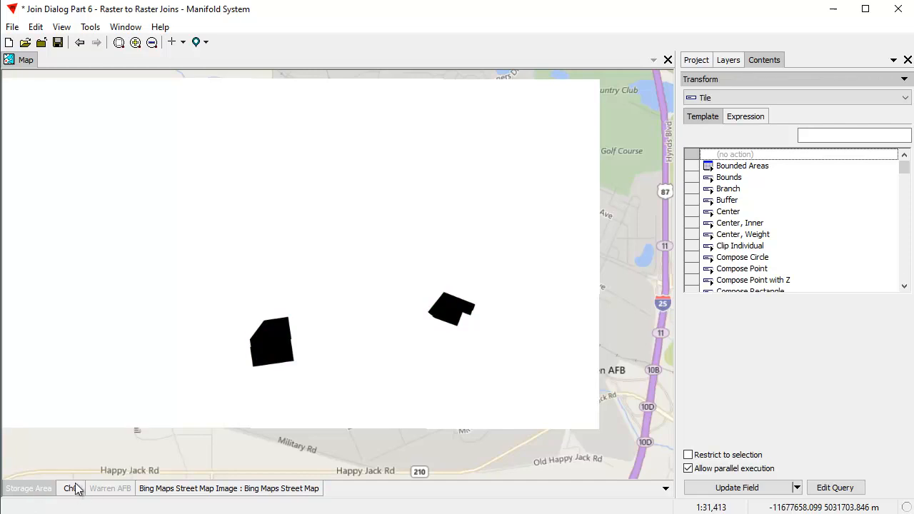
left_click(71, 489)
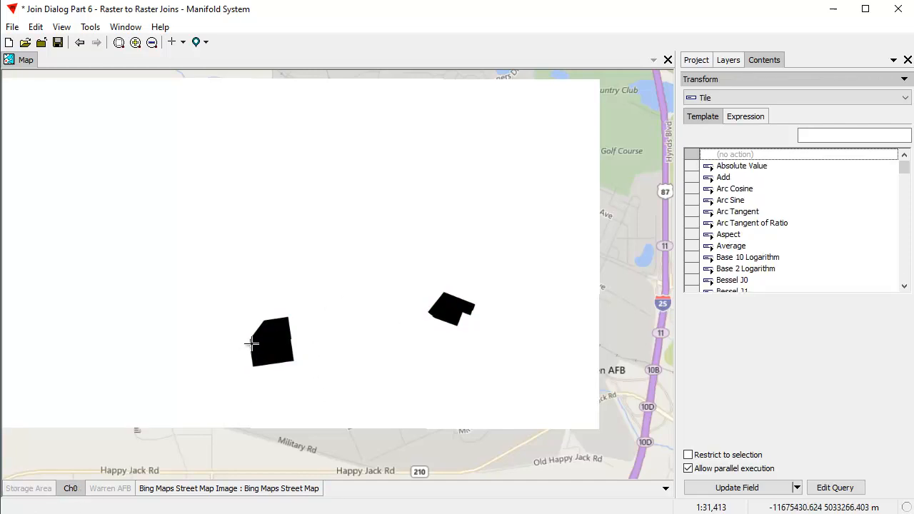
left_click_drag(241, 292, 322, 390)
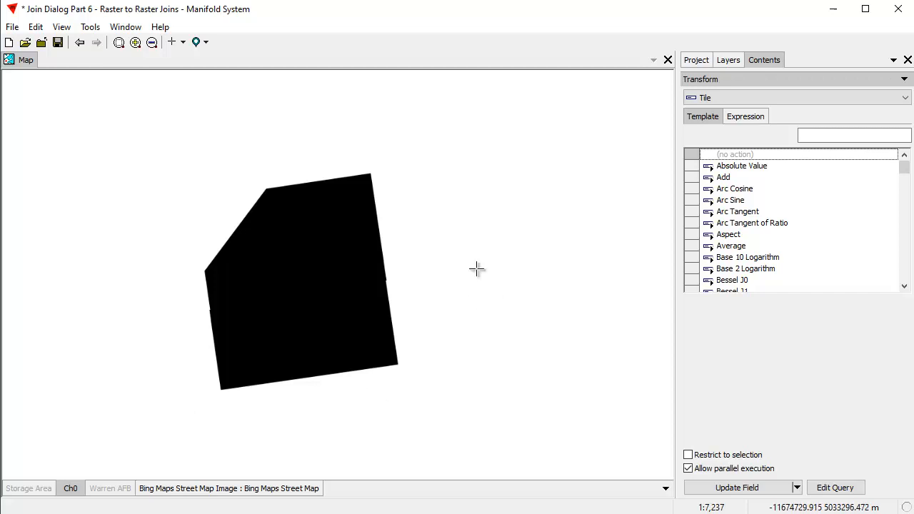
scroll(522, 274, "down", 2)
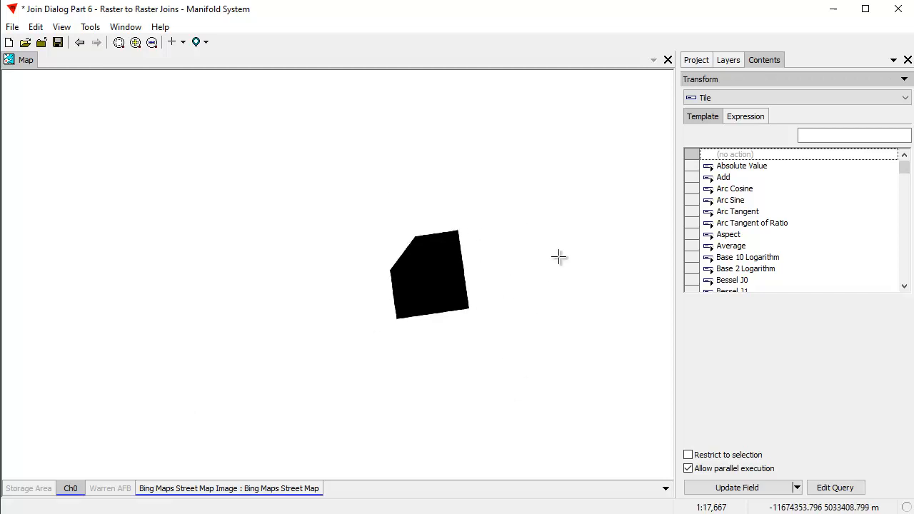
left_click_drag(537, 243, 357, 243)
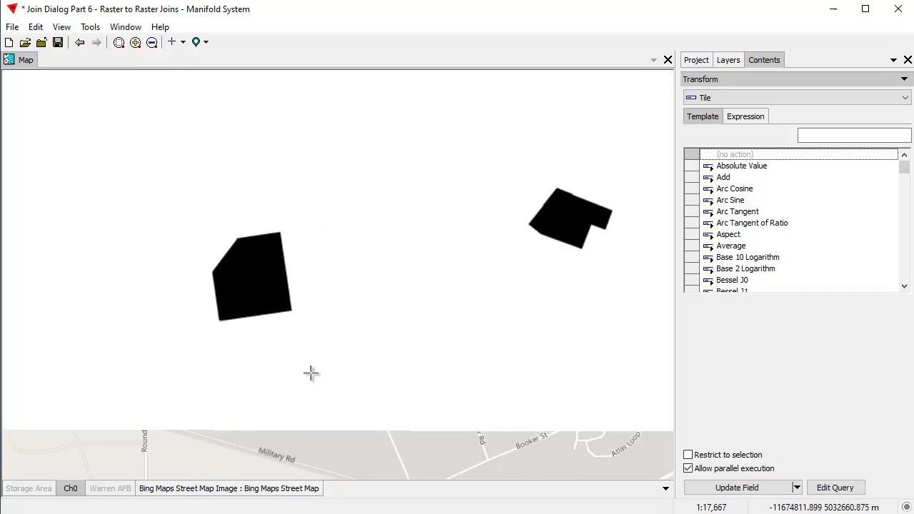
Turn off the Ch0 layer and show the Warren AFB image as the active layer
left_click(112, 490)
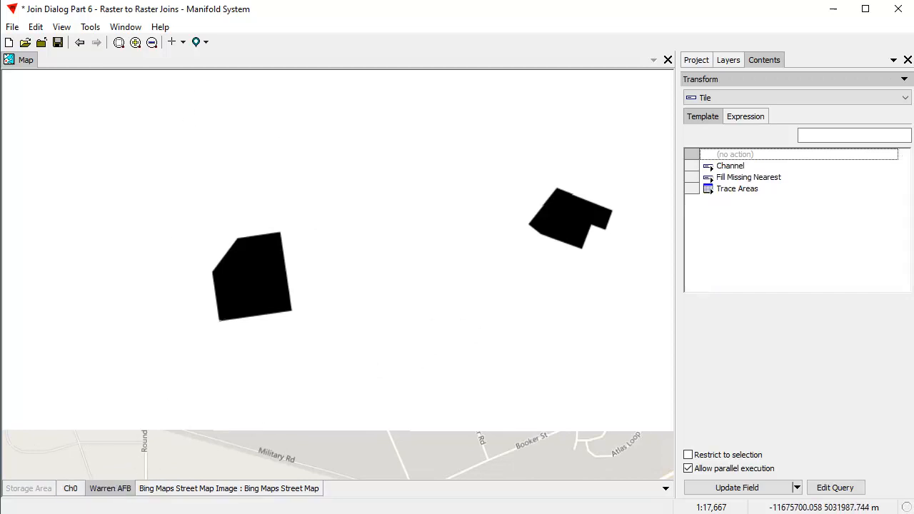
left_click(71, 491)
left_click(112, 490)
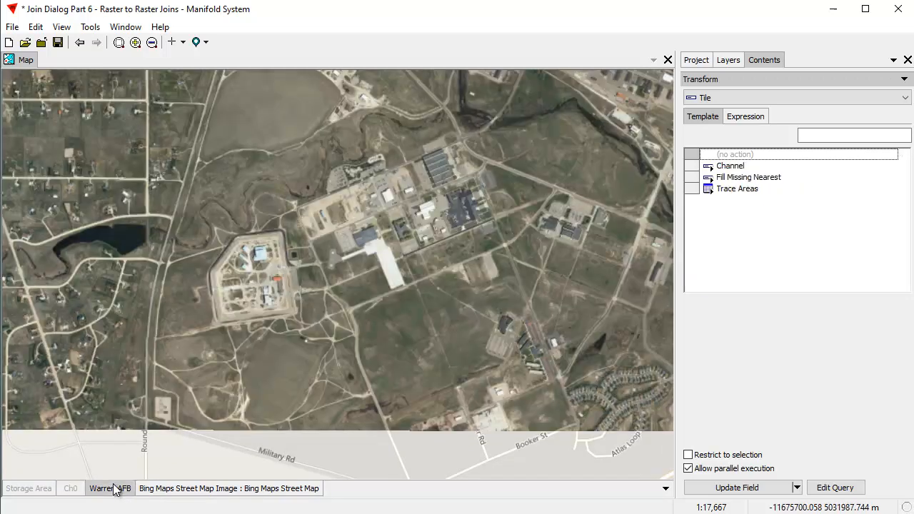
left_click_drag(466, 289, 355, 300)
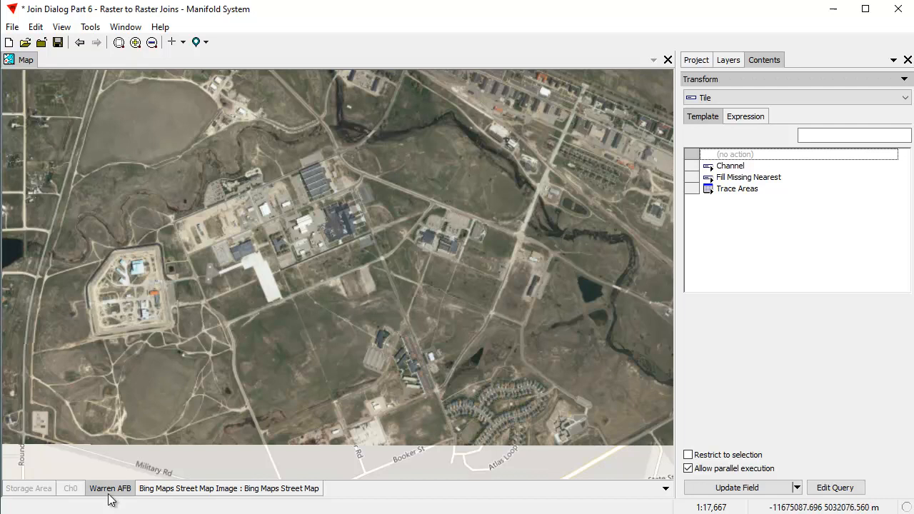
Join Ch0 to the Warren AFB image, adding a new channel copied from Ch0's Channel 0
left_click(35, 26)
left_click(62, 186)
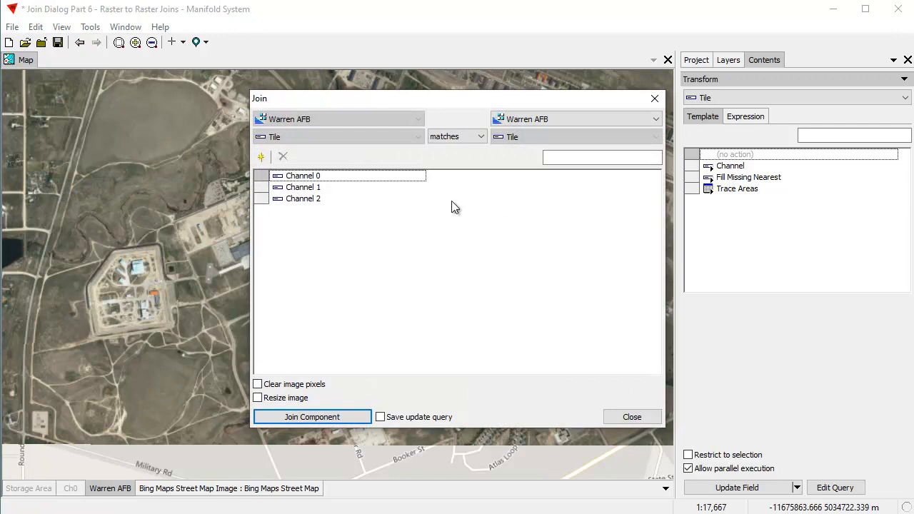
left_click(644, 119)
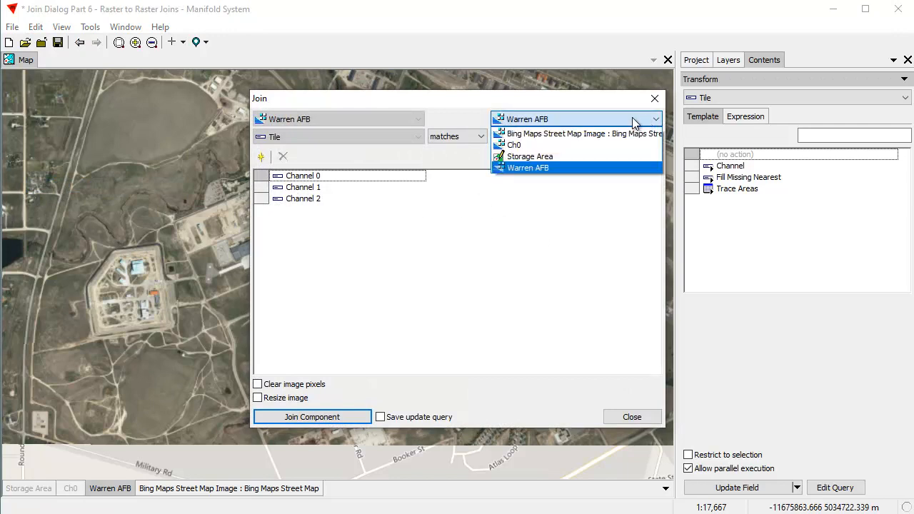
left_click(525, 147)
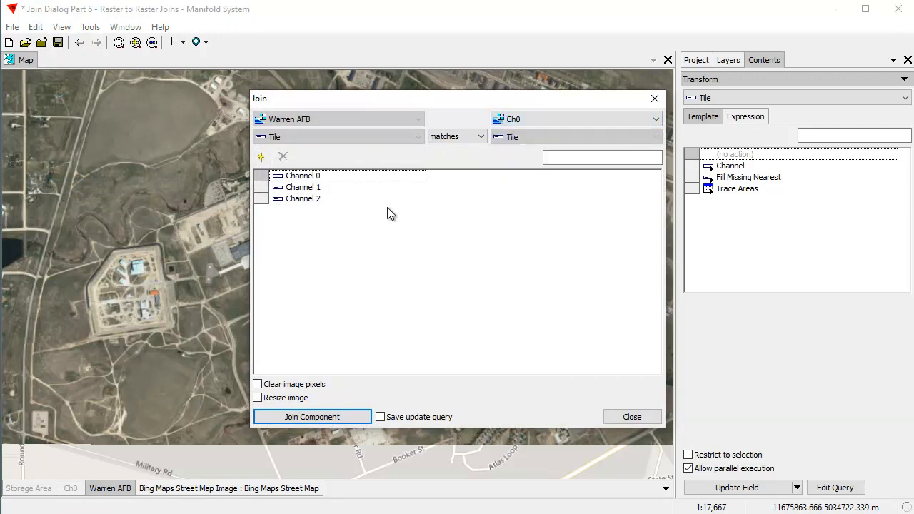
left_click(261, 158)
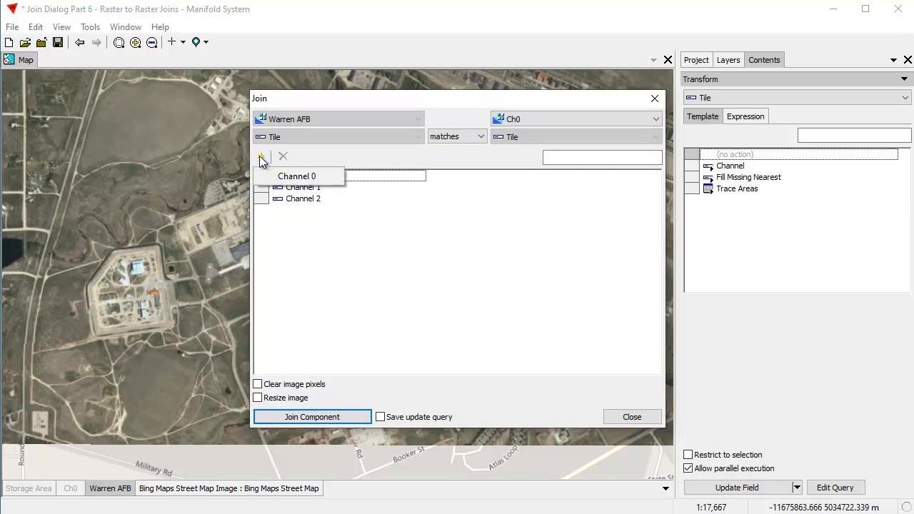
left_click(295, 176)
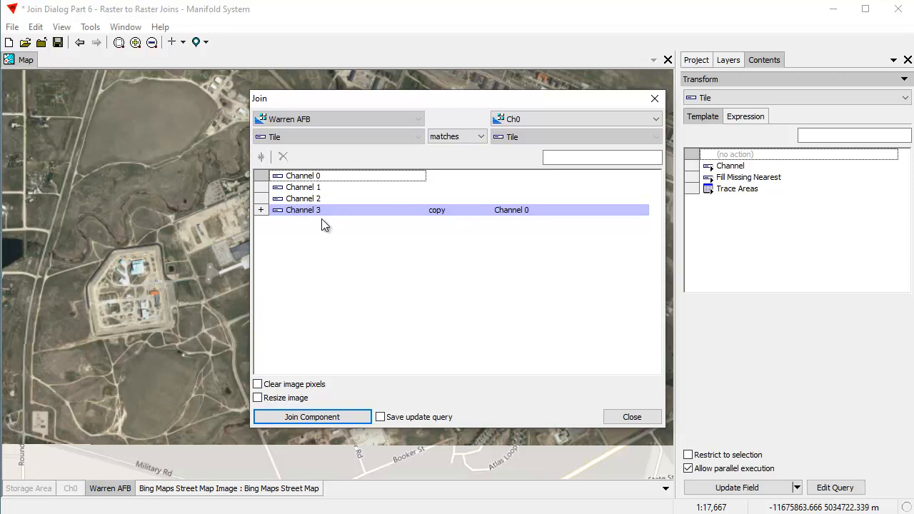
left_click(338, 418)
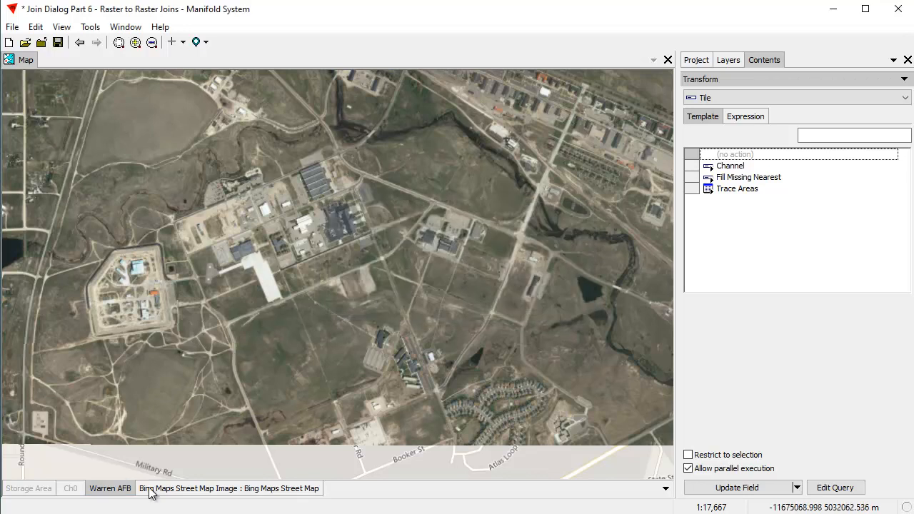
Remove the Warren AFB layer from the map and add the Warren AFB image back from the project
right_click(112, 491)
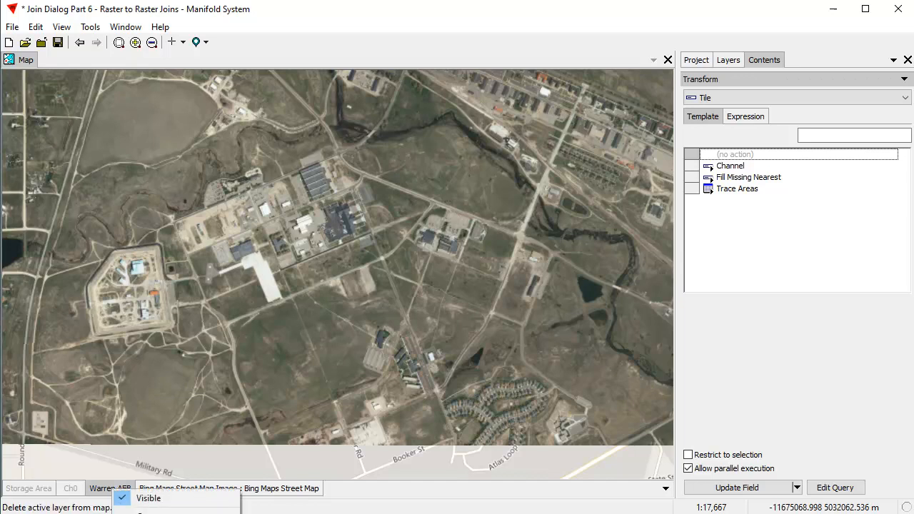
left_click(138, 513)
left_click(698, 60)
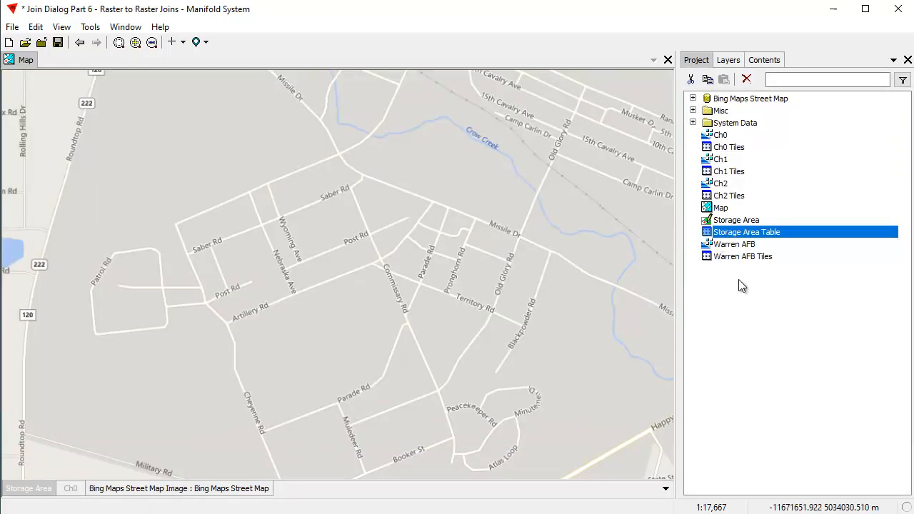
left_click(743, 244)
left_click_drag(346, 286, 346, 287)
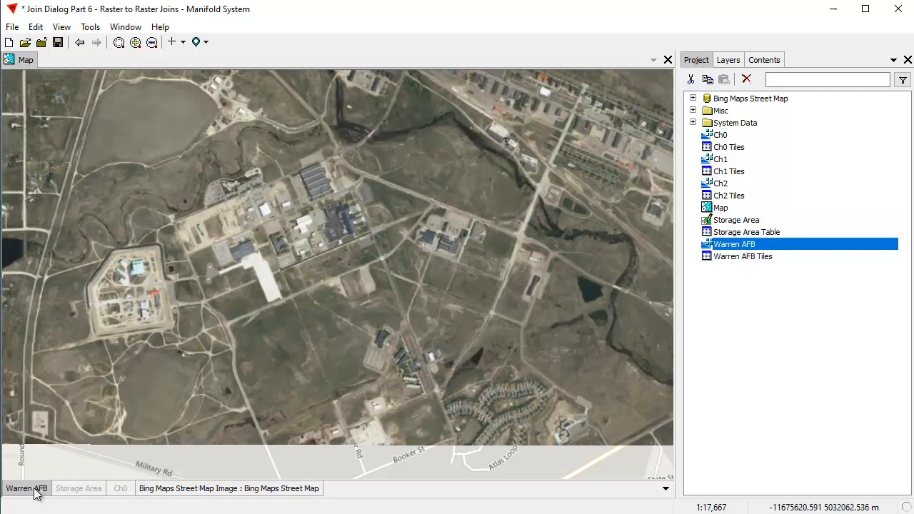
Style the Warren AFB image with the RGBA channel assignment, so that Channel 3 drives alpha, and apply the style
left_click_drag(300, 278, 358, 267)
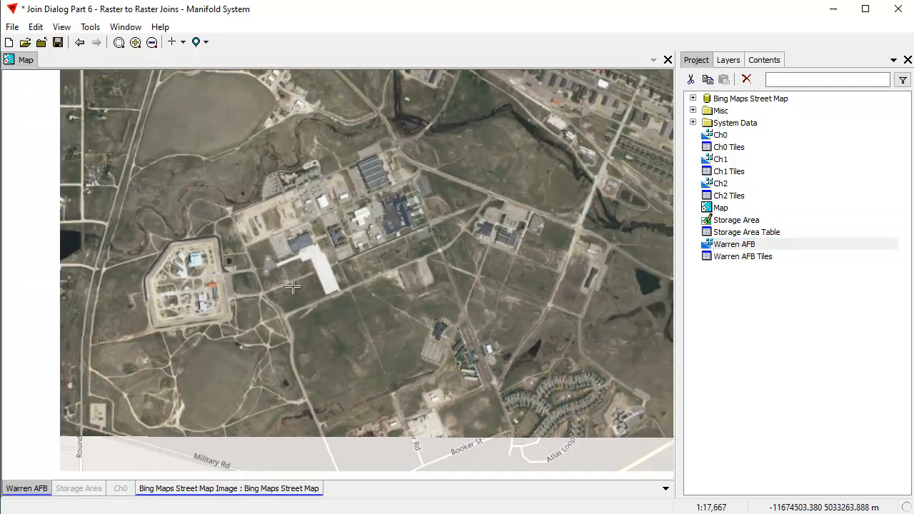
left_click_drag(515, 265, 496, 269)
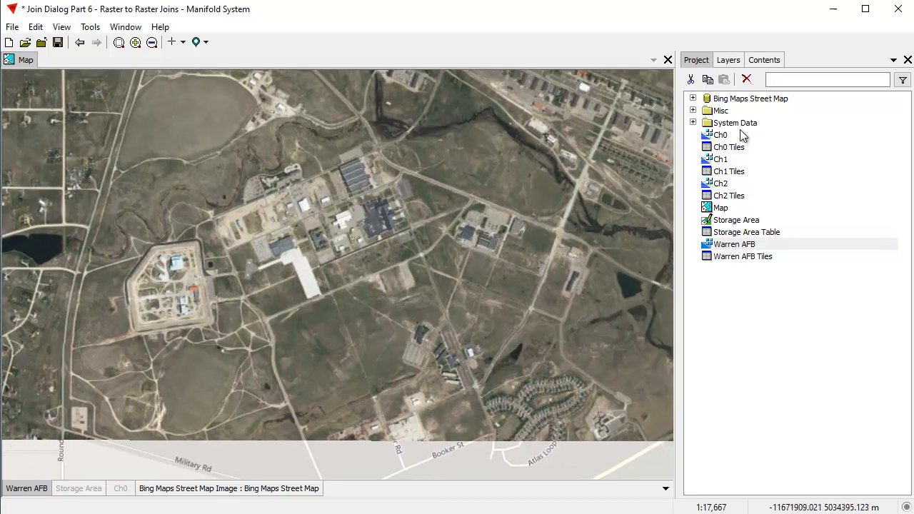
left_click(760, 61)
left_click(718, 86)
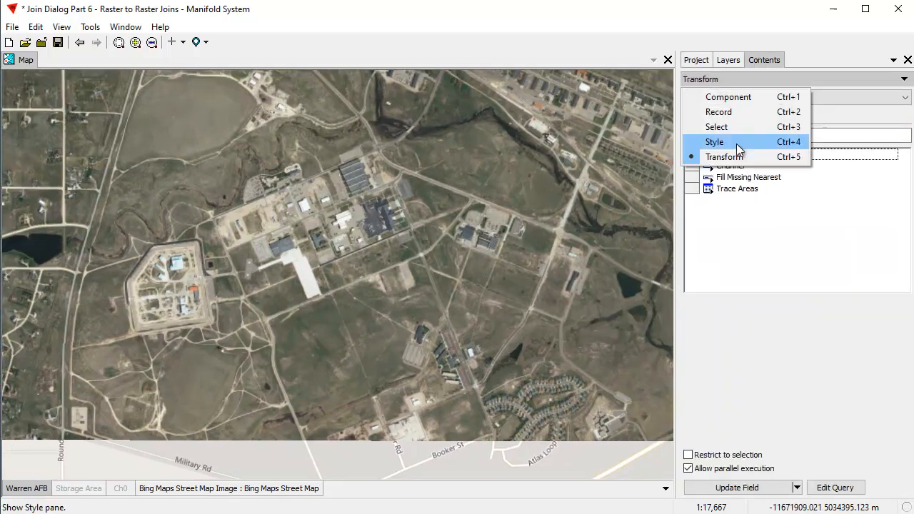
left_click(738, 140)
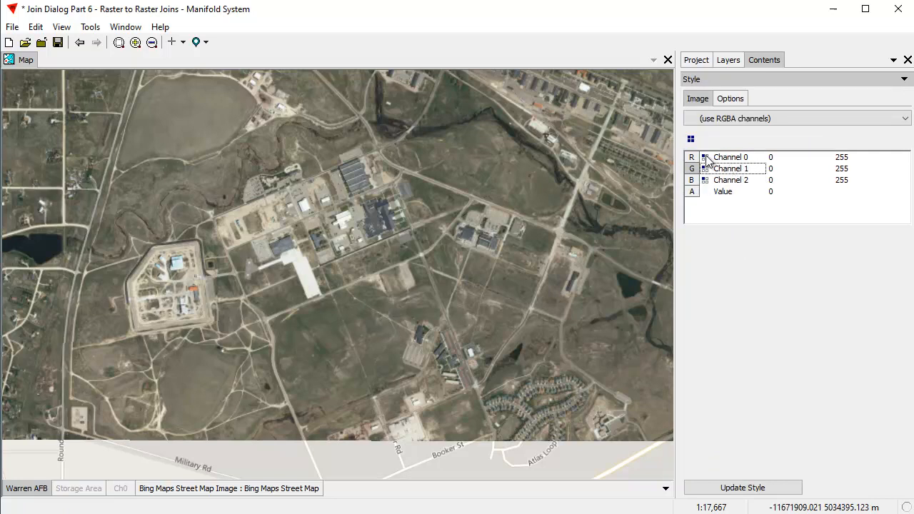
left_click(691, 139)
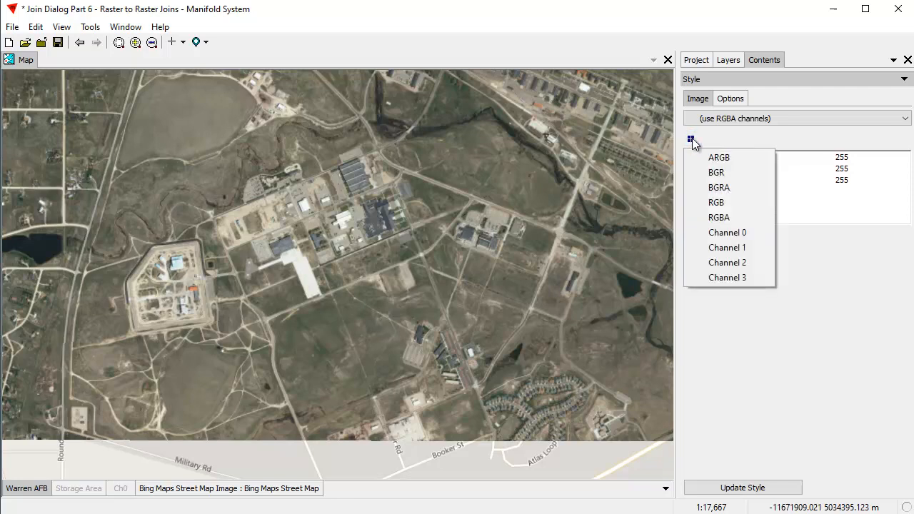
left_click(735, 220)
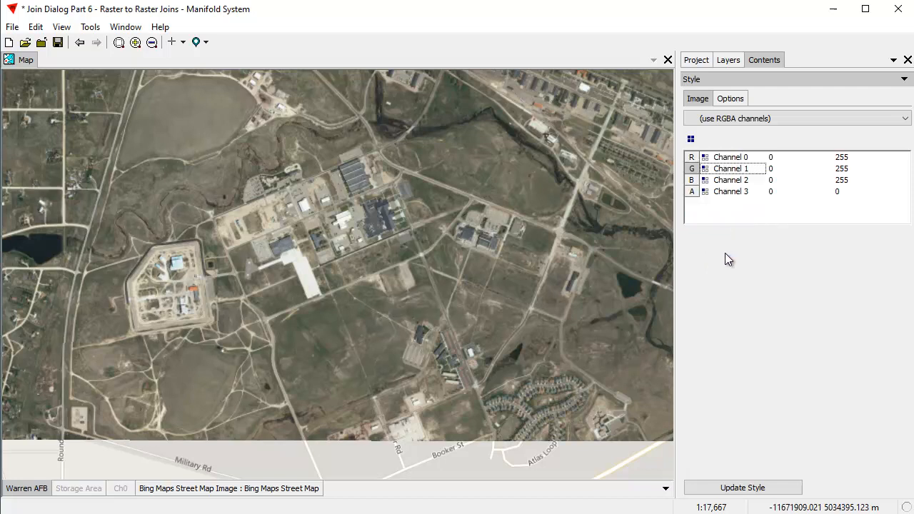
left_click(723, 488)
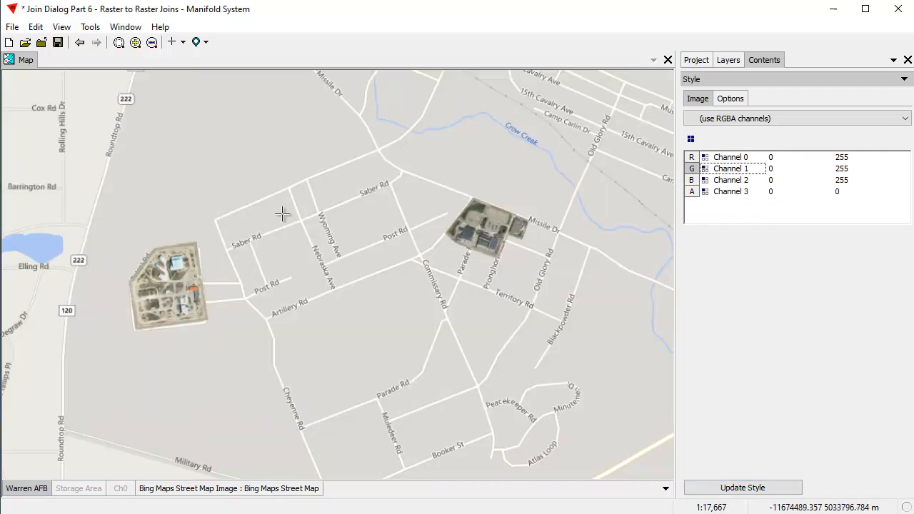
Move the Ch0 layer above Warren AFB, show it briefly to compare its mask with the image, and hide it again
left_click_drag(207, 168, 228, 174)
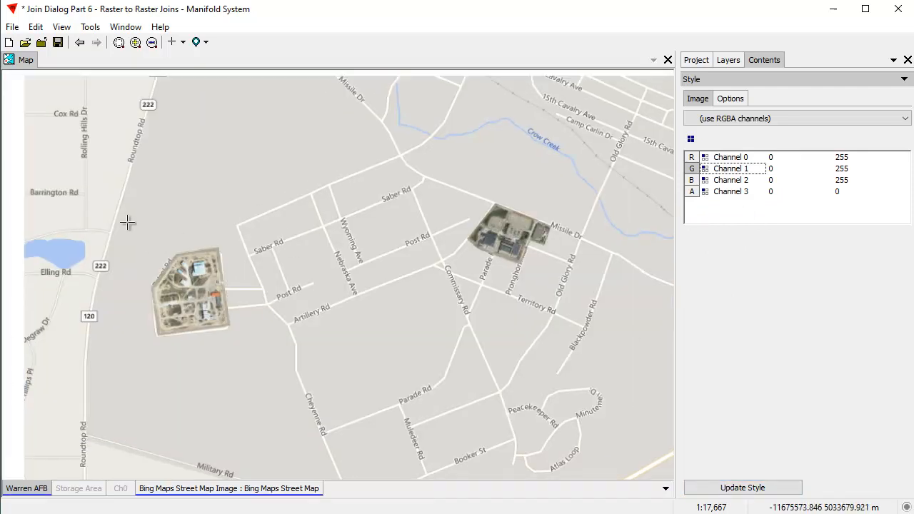
scroll(562, 414, "up", 1)
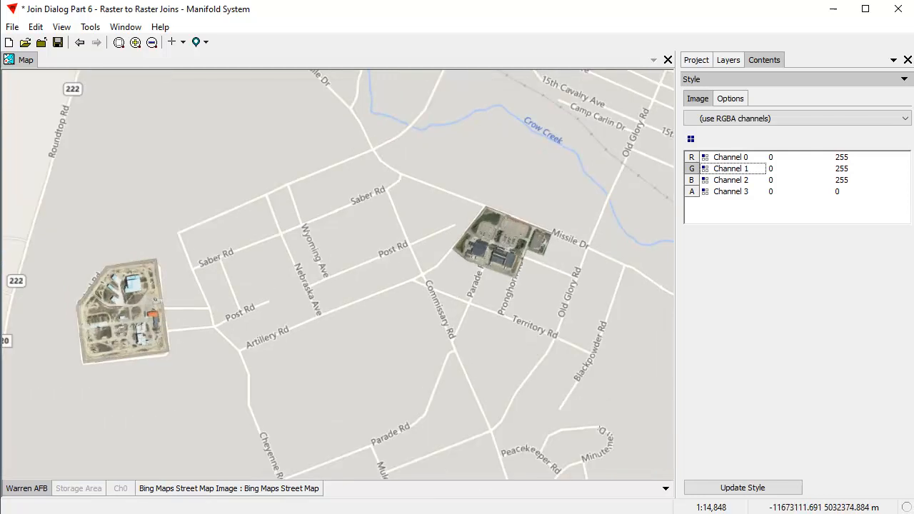
left_click_drag(119, 496, 38, 507)
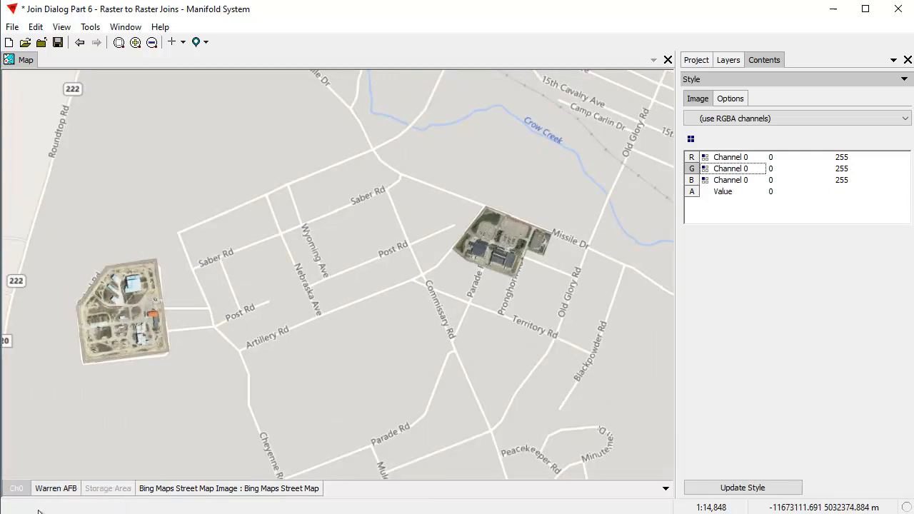
double_click(23, 491)
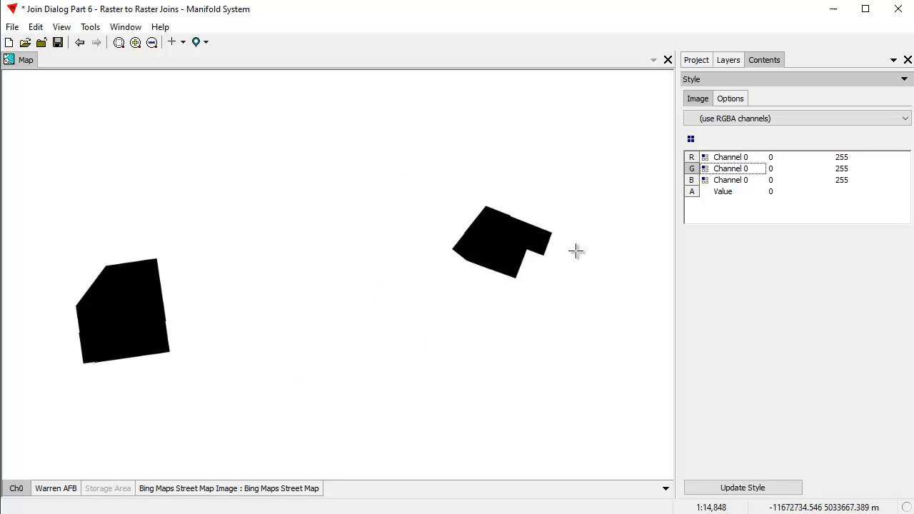
left_click(15, 490)
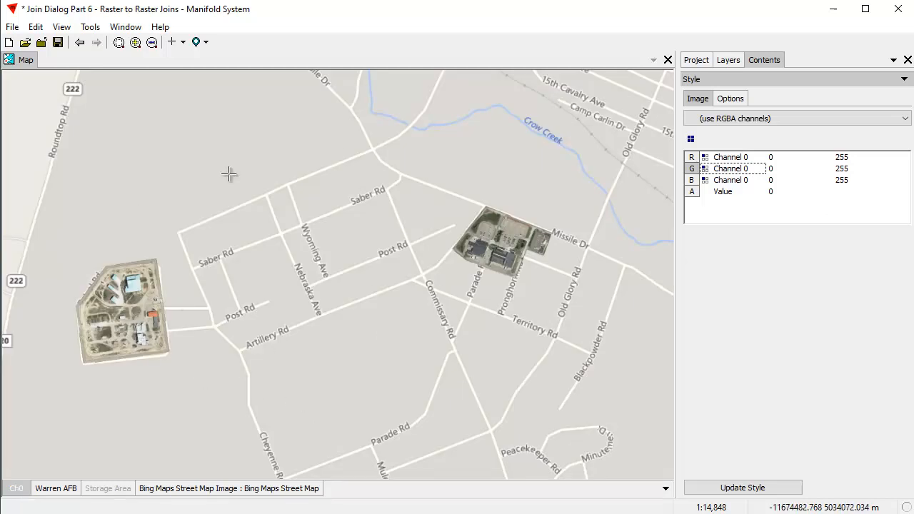
Examine the edges of the masked Warren AFB storage areas against the street map, both up close and in overview
scroll(277, 318, "up", 1)
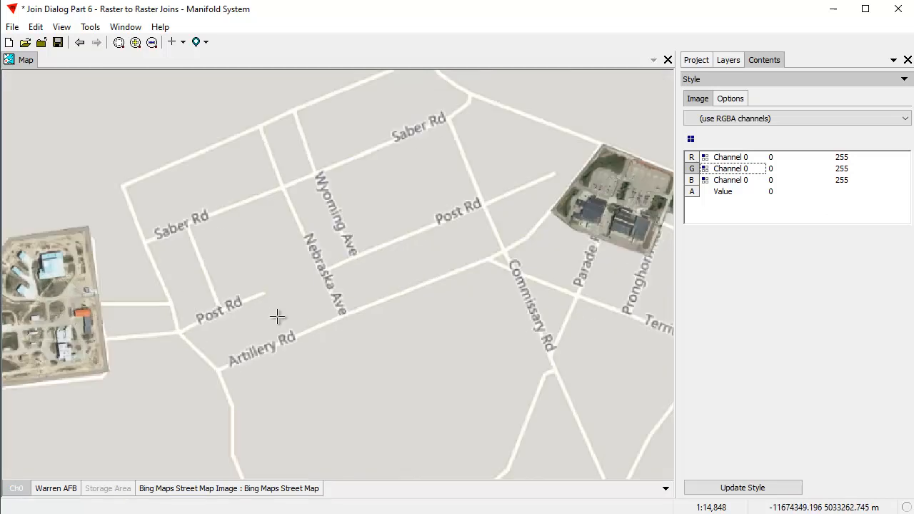
scroll(277, 318, "up", 1)
left_click_drag(203, 243, 368, 211)
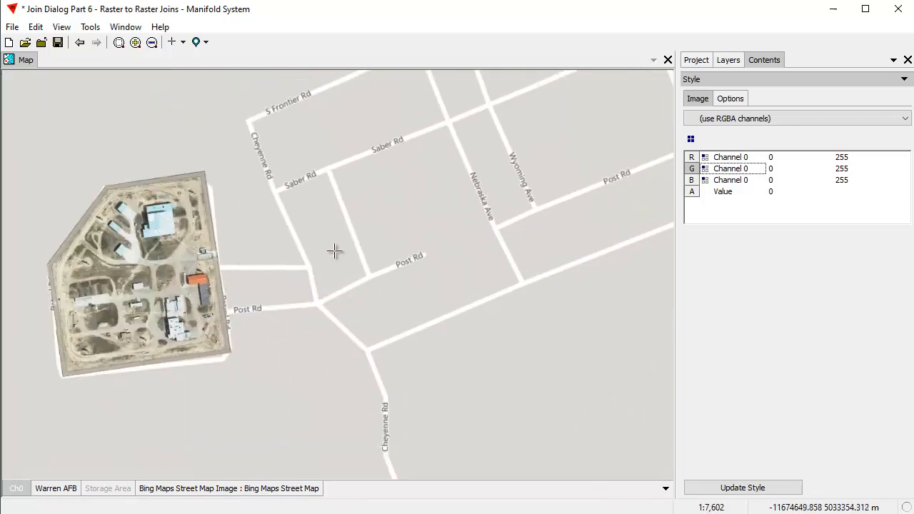
left_click_drag(424, 337, 496, 304)
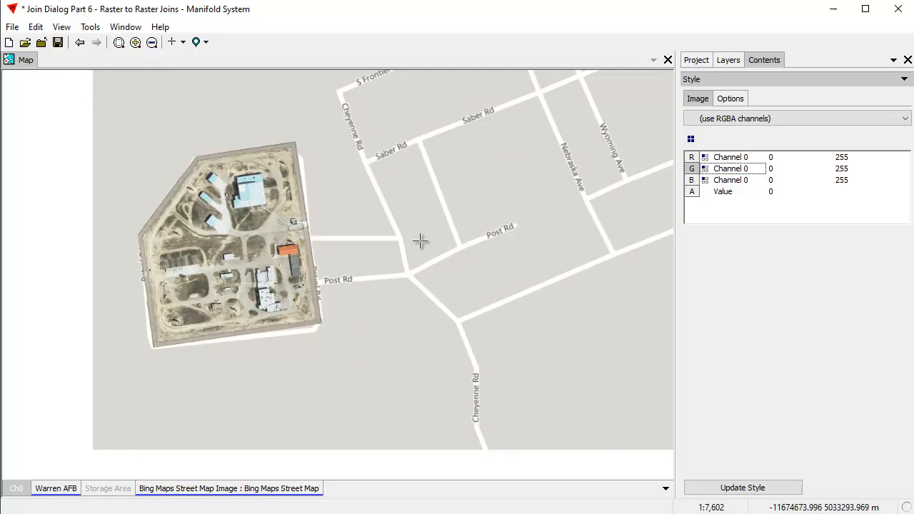
scroll(424, 240, "down", 1)
scroll(425, 240, "down", 1)
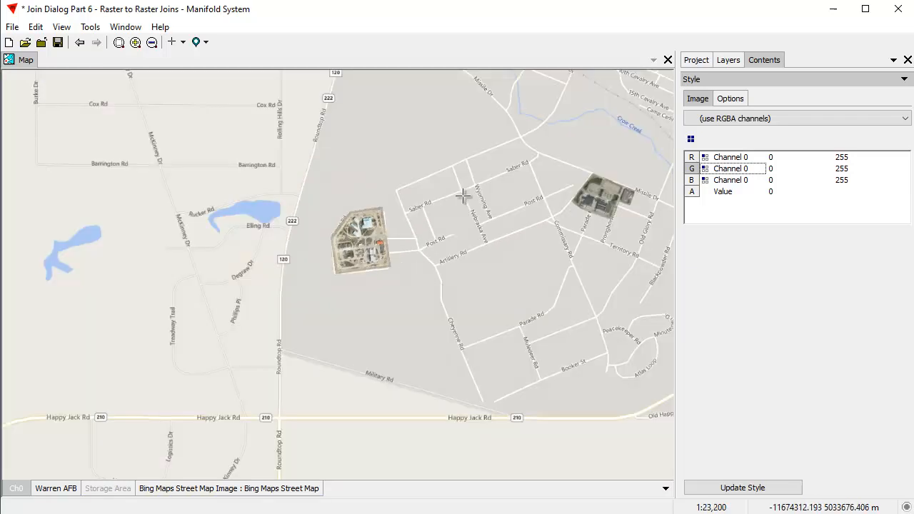
left_click_drag(481, 186, 413, 228)
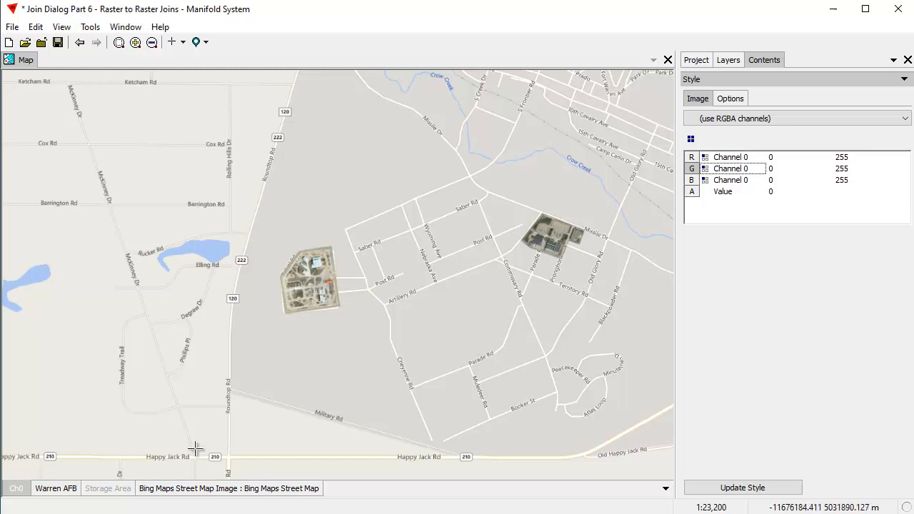
Create an OpenStreet Maps Base data source and add its image to the map between Warren AFB and the Bing street map
left_click(206, 490)
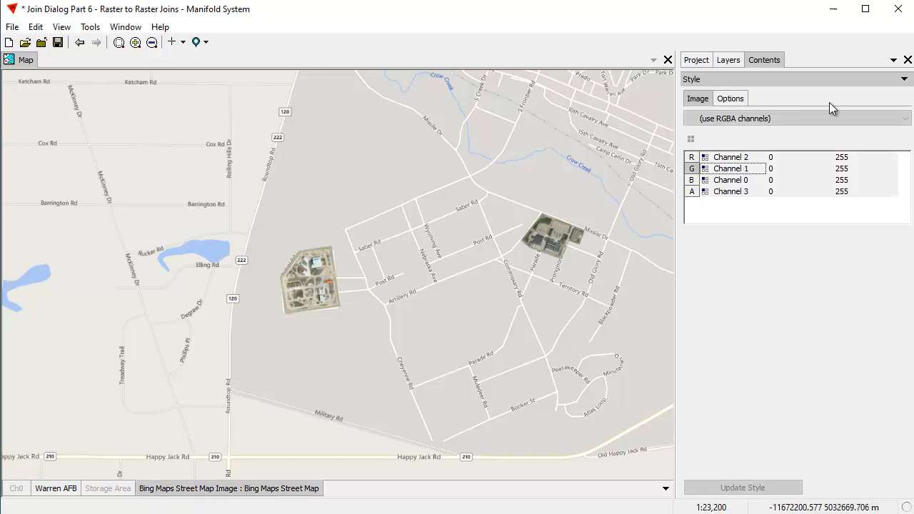
left_click(697, 60)
right_click(711, 303)
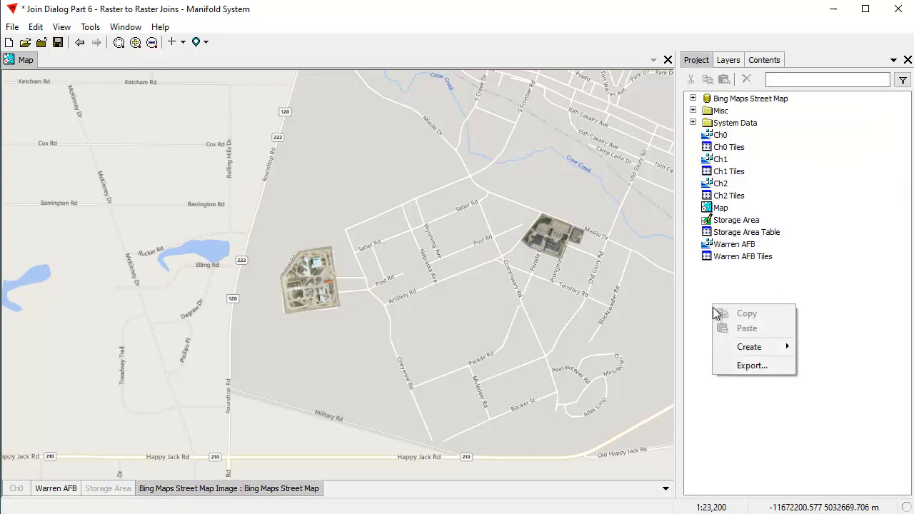
mouse_move(743, 347)
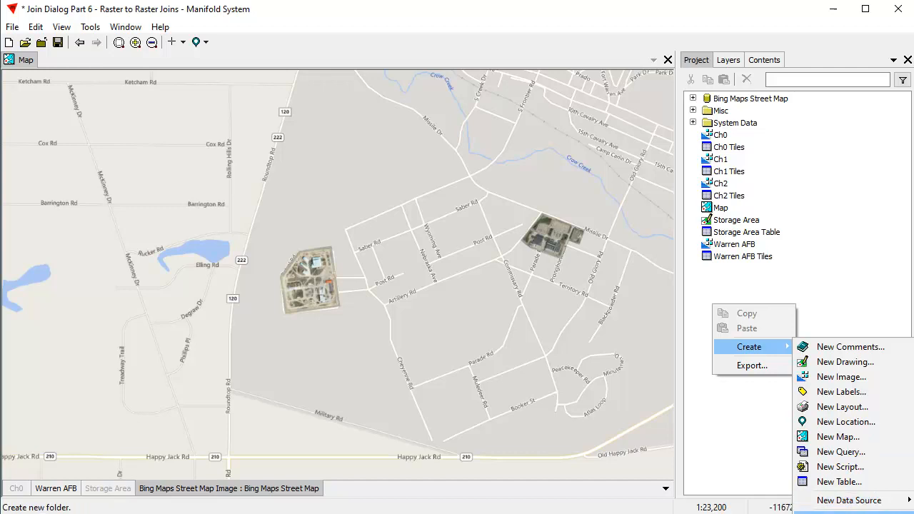
left_click(12, 27)
mouse_move(52, 124)
mouse_move(222, 275)
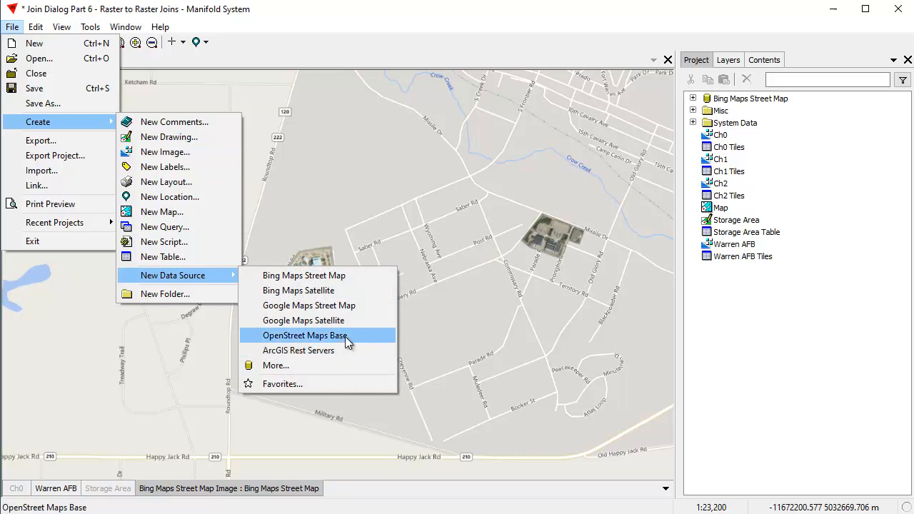
left_click(348, 342)
left_click(693, 110)
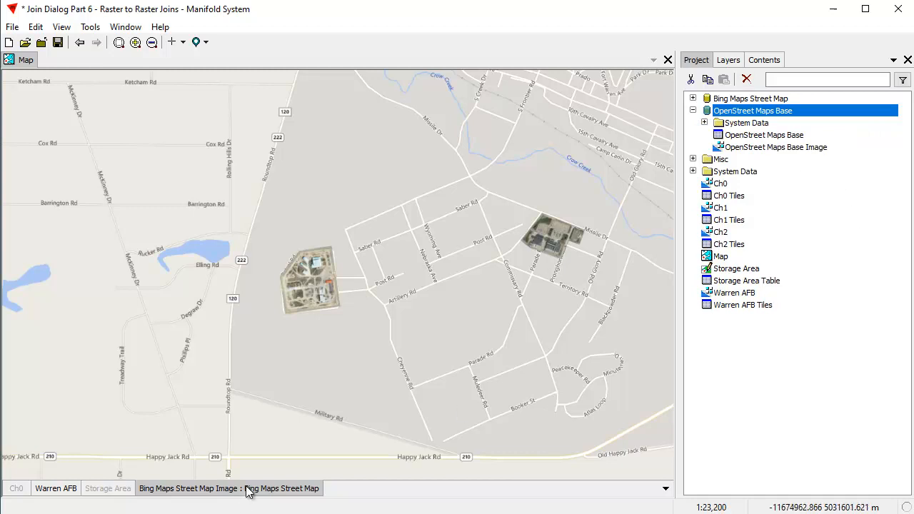
left_click_drag(806, 149, 432, 204)
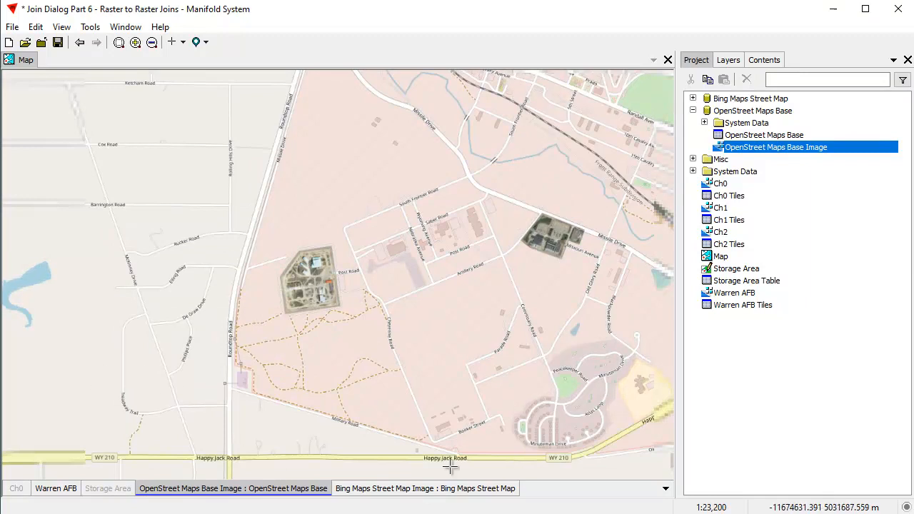
Examine the masked storage areas over the OpenStreet Maps background, including the fence line and gate next to Post Road
left_click_drag(612, 348, 500, 332)
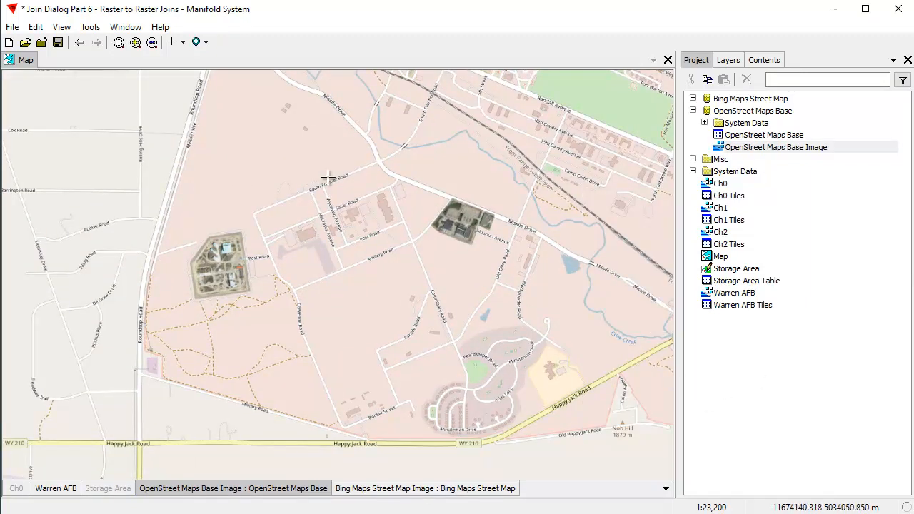
left_click_drag(258, 168, 578, 425)
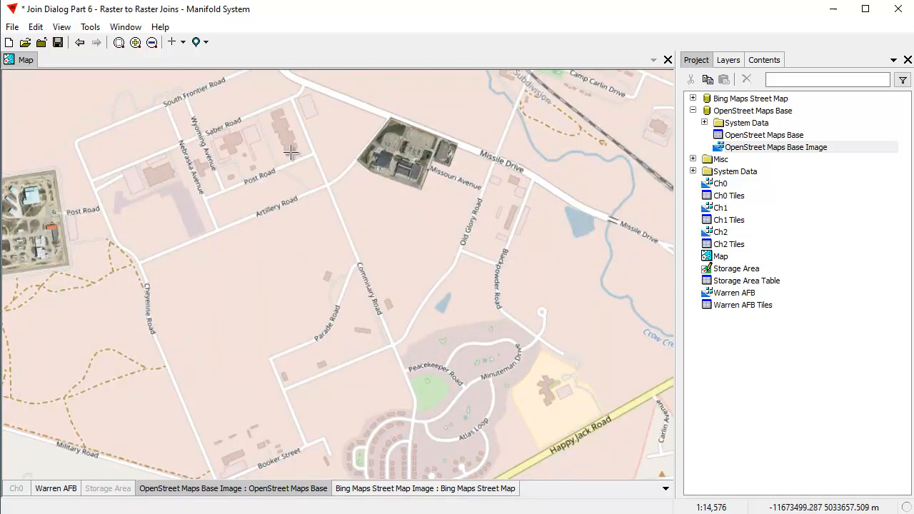
left_click_drag(208, 262, 317, 265)
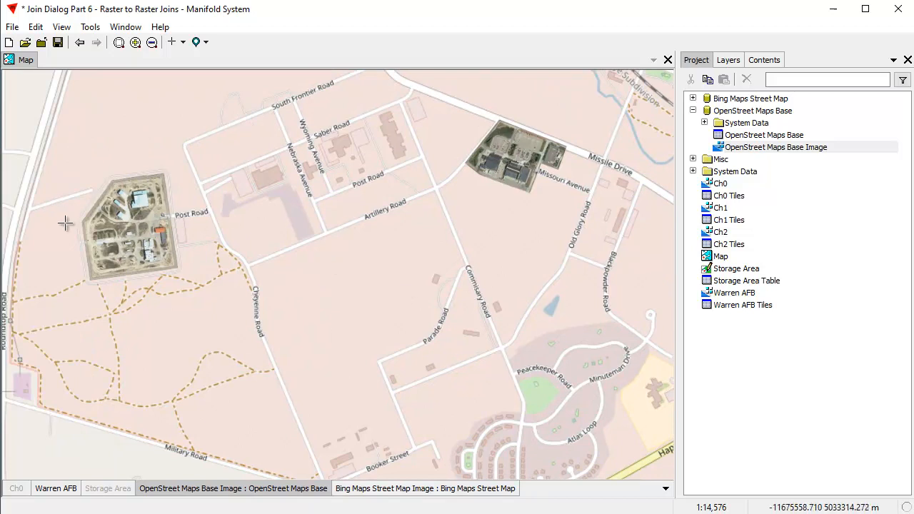
left_click_drag(51, 159, 195, 310)
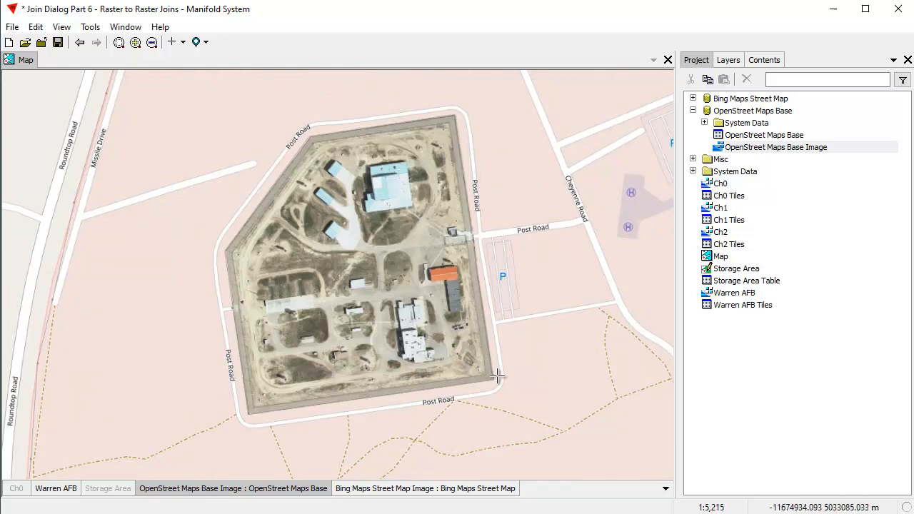
left_click_drag(184, 136, 521, 426)
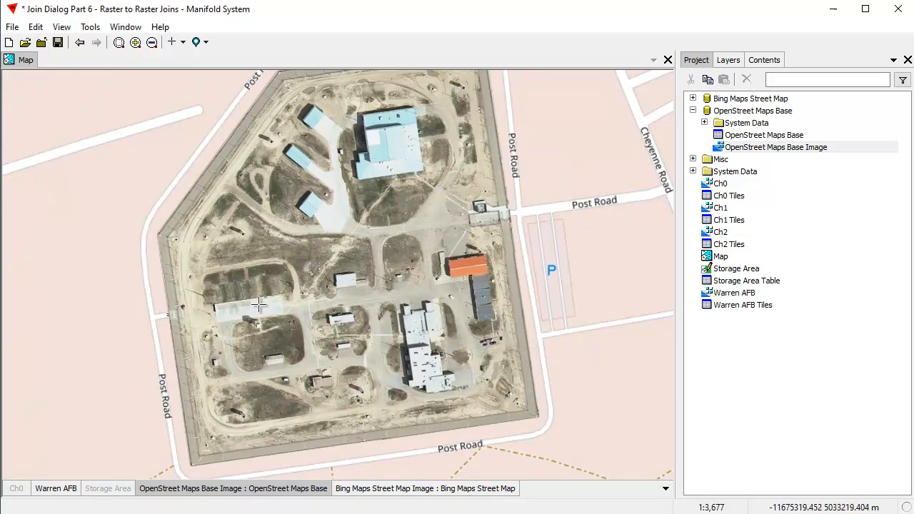
left_click_drag(200, 299, 288, 357)
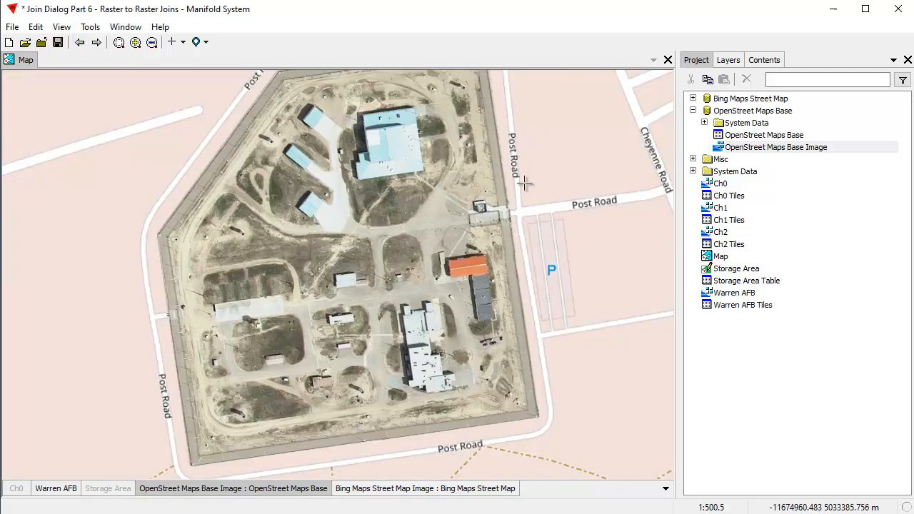
left_click_drag(446, 197, 565, 267)
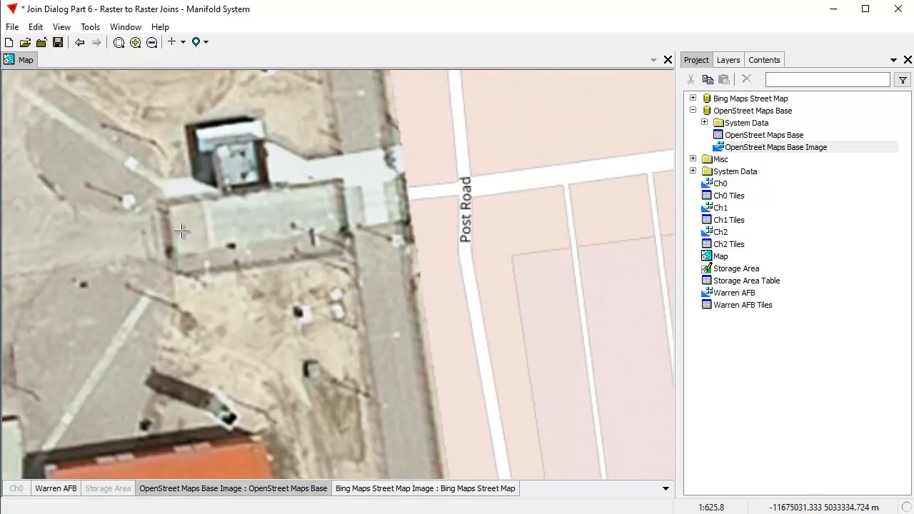
scroll(165, 246, "down", 3)
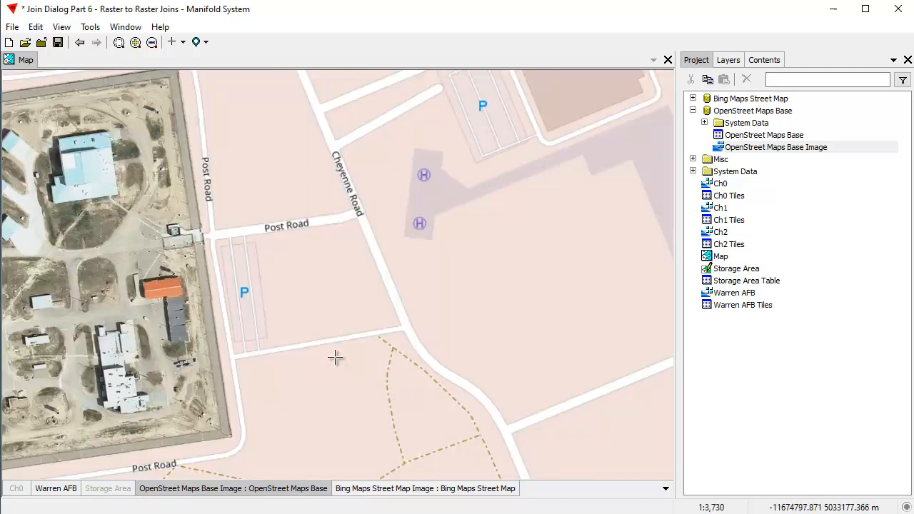
scroll(285, 343, "down", 2)
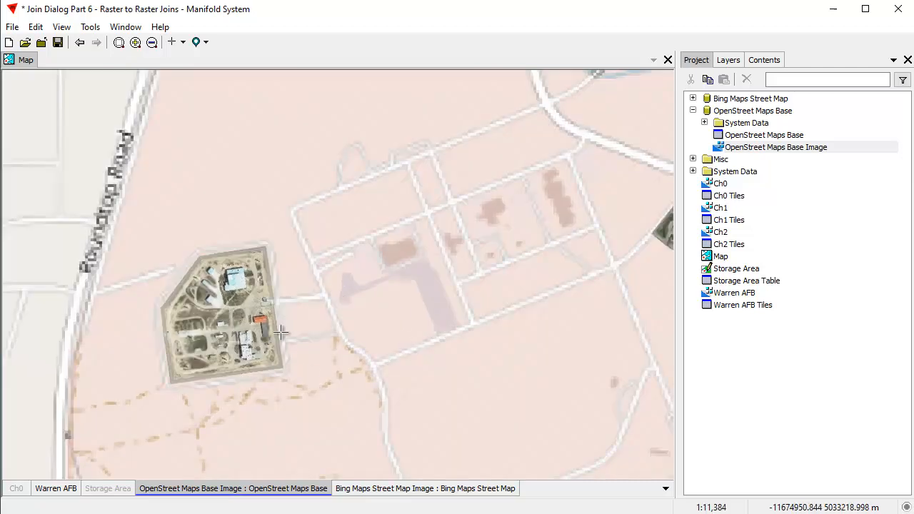
Examine the masked area between Missile Drive and Missouri Avenue up close, both areas in overview, and the western one beside Post Road
left_click_drag(484, 286, 330, 303)
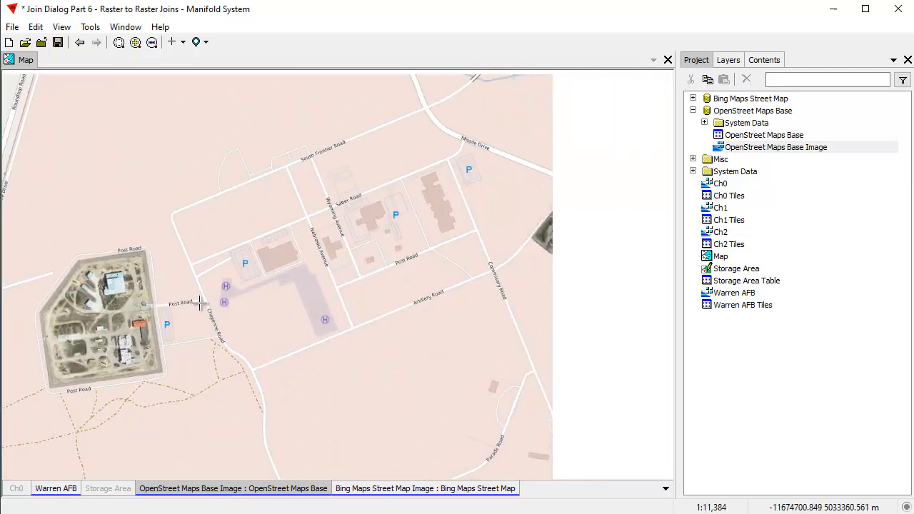
left_click_drag(496, 156, 666, 302)
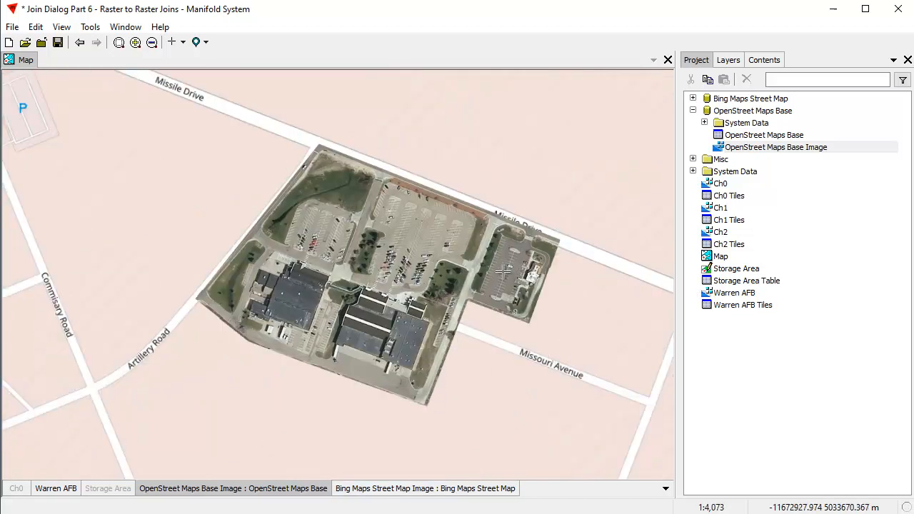
left_click_drag(204, 190, 583, 410)
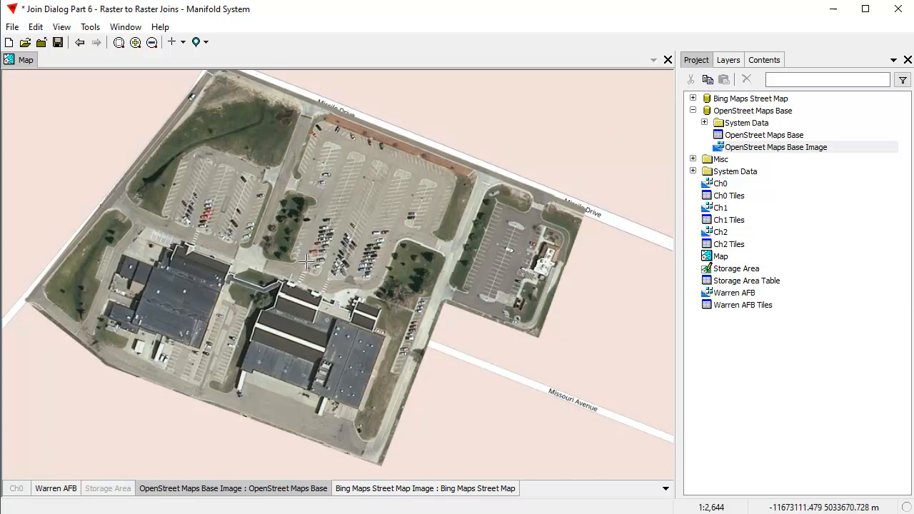
scroll(163, 304, "down", 1)
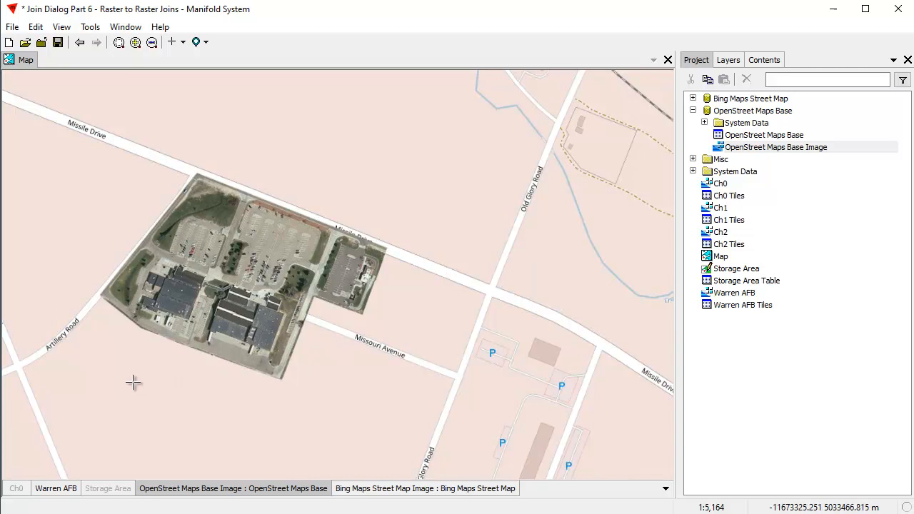
left_click_drag(125, 351, 310, 292)
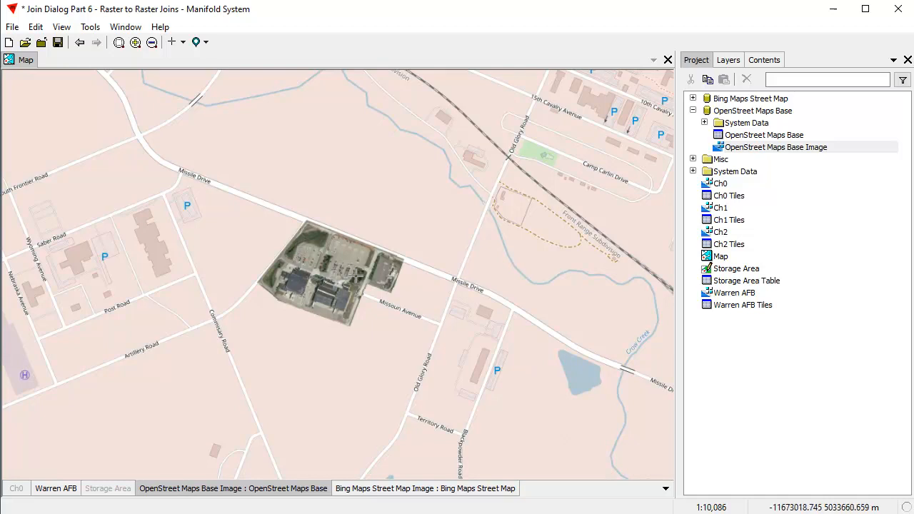
left_click_drag(192, 322, 364, 278)
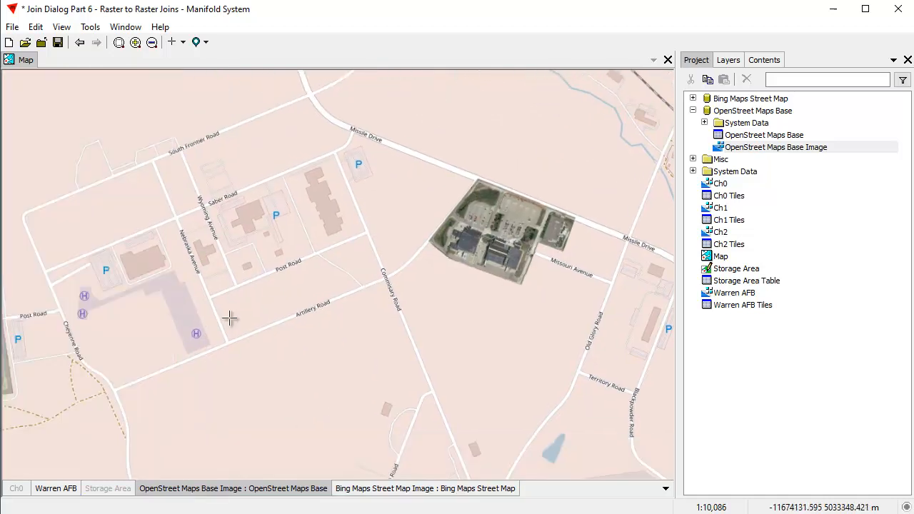
scroll(240, 300, "down", 2)
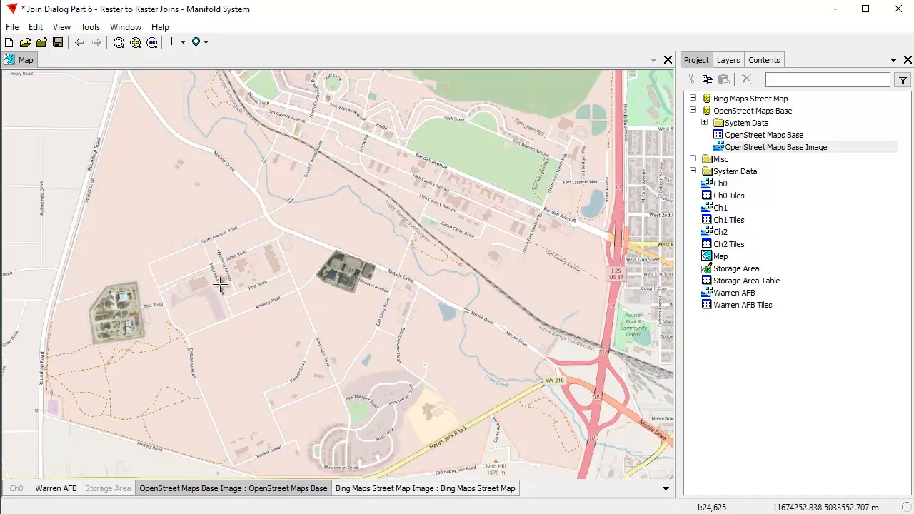
left_click_drag(218, 275, 328, 263)
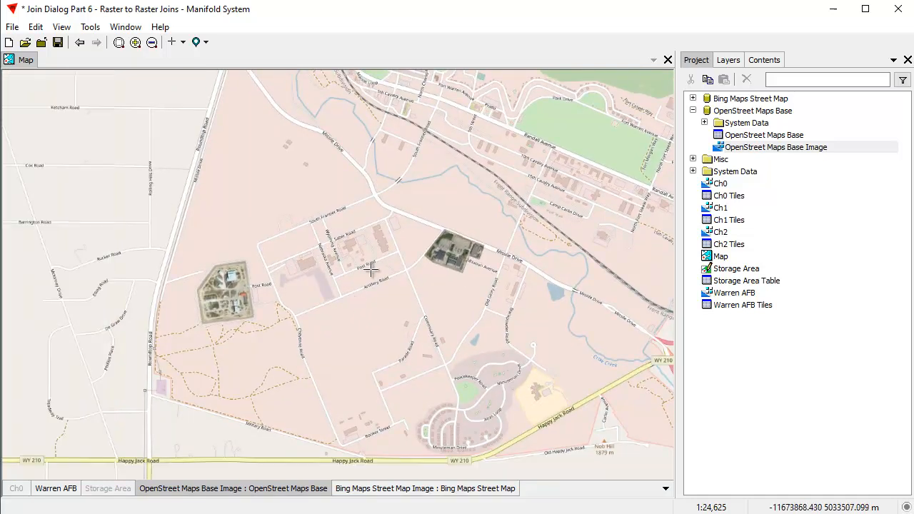
left_click_drag(162, 205, 550, 358)
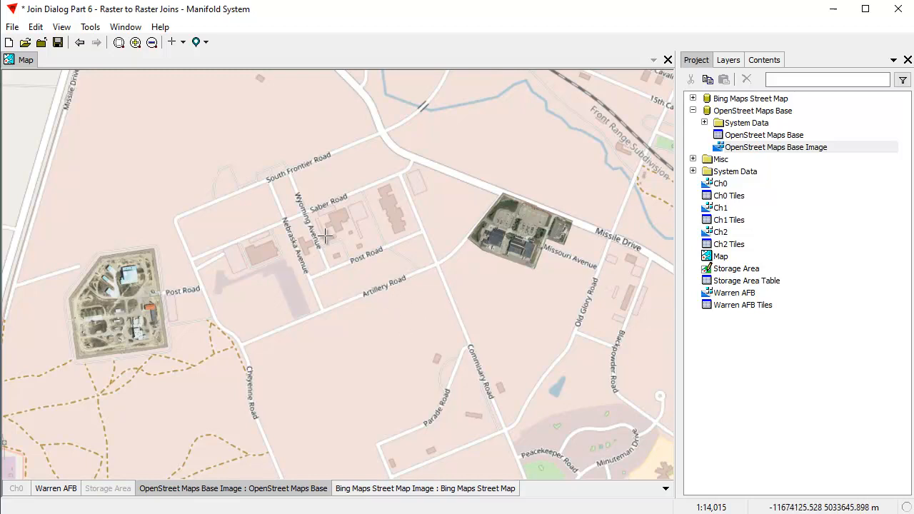
scroll(272, 353, "down", 1)
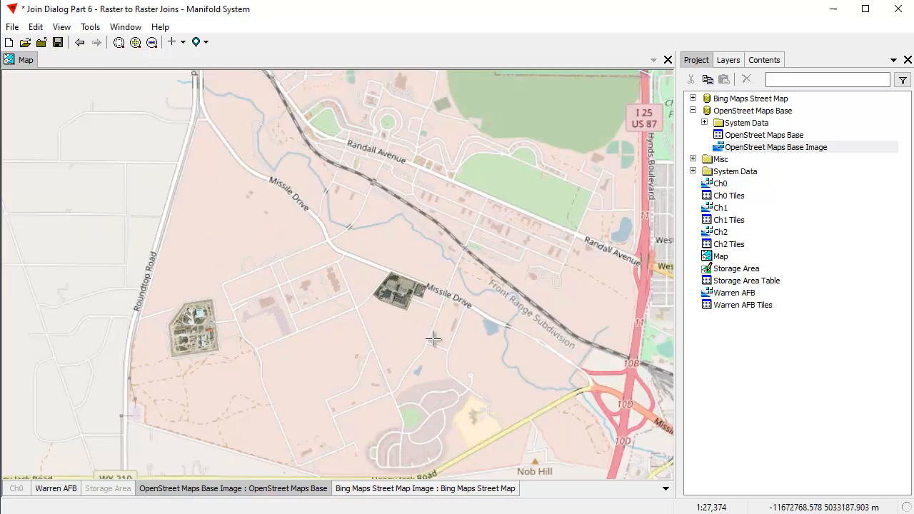
left_click_drag(127, 259, 252, 390)
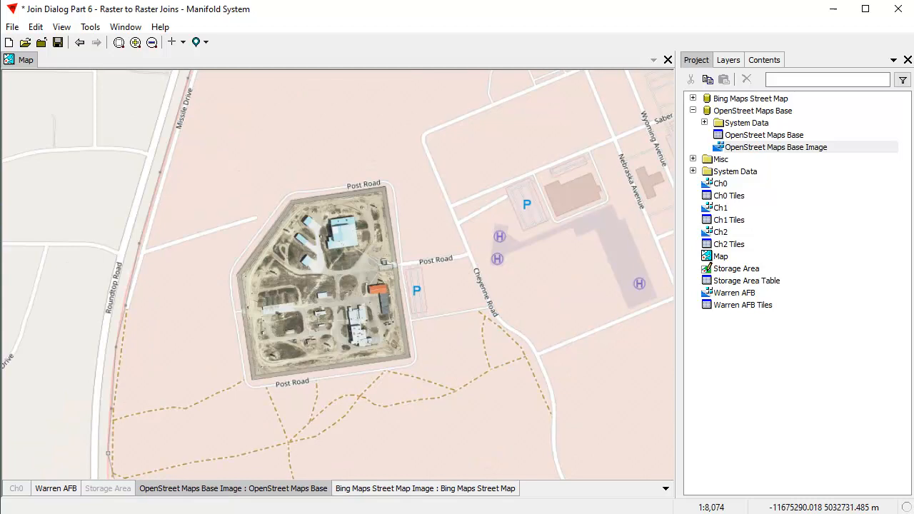